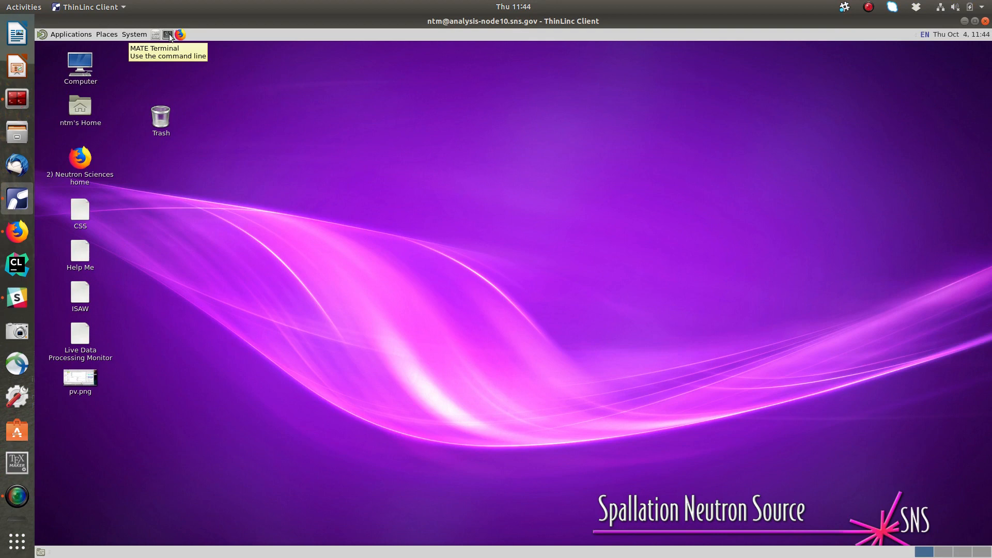
# - Open a terminal with enlarged text and launch addie from the command line
pyautogui.click(168, 34)
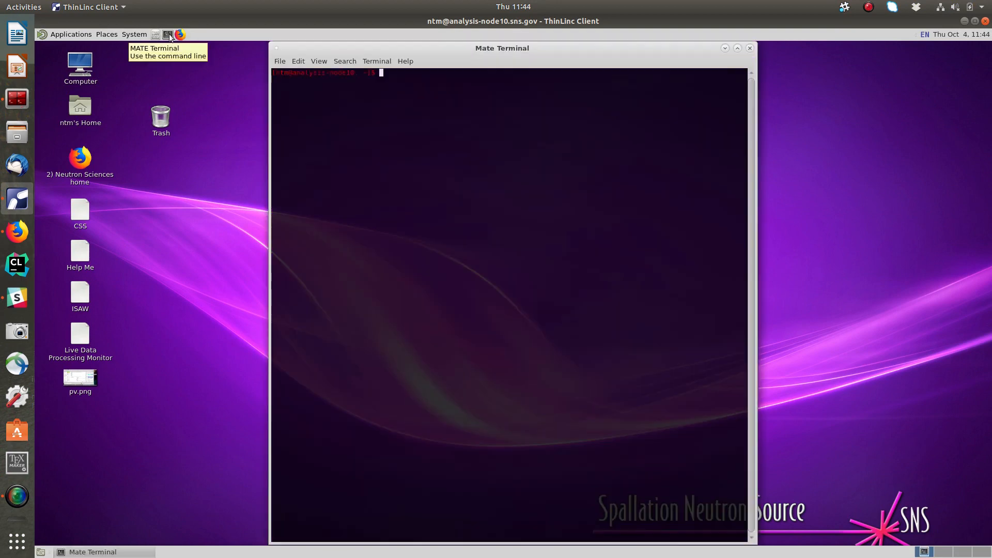
pyautogui.hotkey('ctrl', '+')
pyautogui.hotkey('ctrl', '+')
pyautogui.hotkey('ctrl', '+')
pyautogui.hotkey('ctrl', '+')
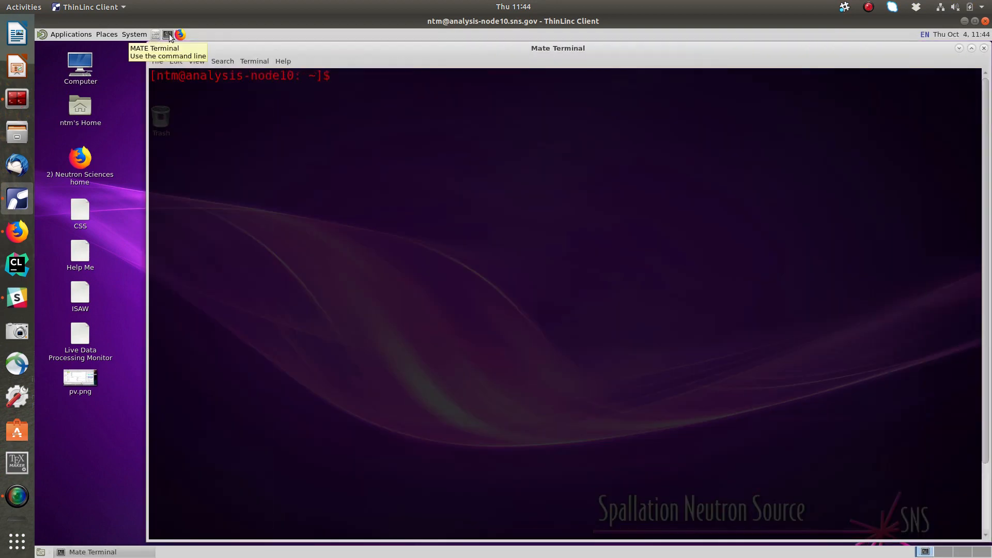
pyautogui.write('addie')
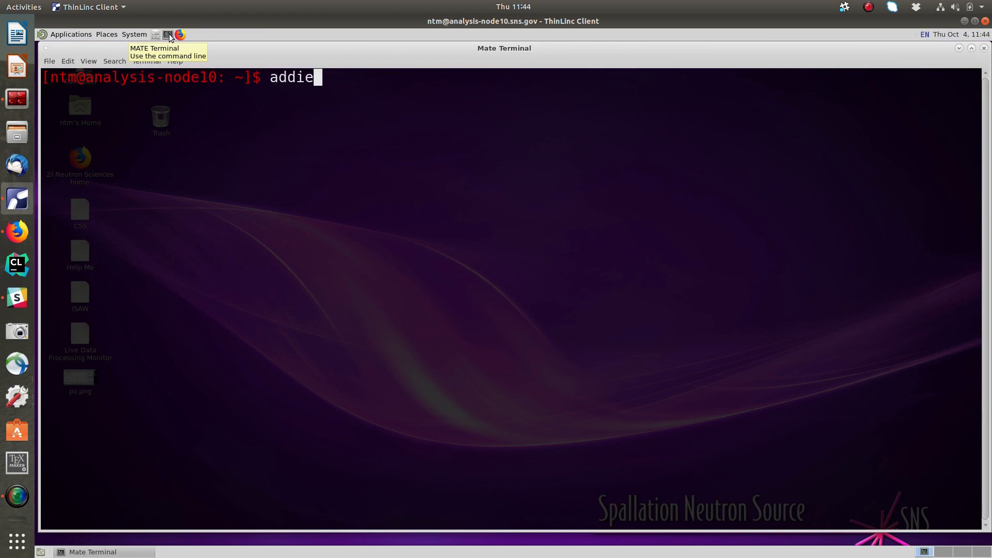
pyautogui.press('Return')
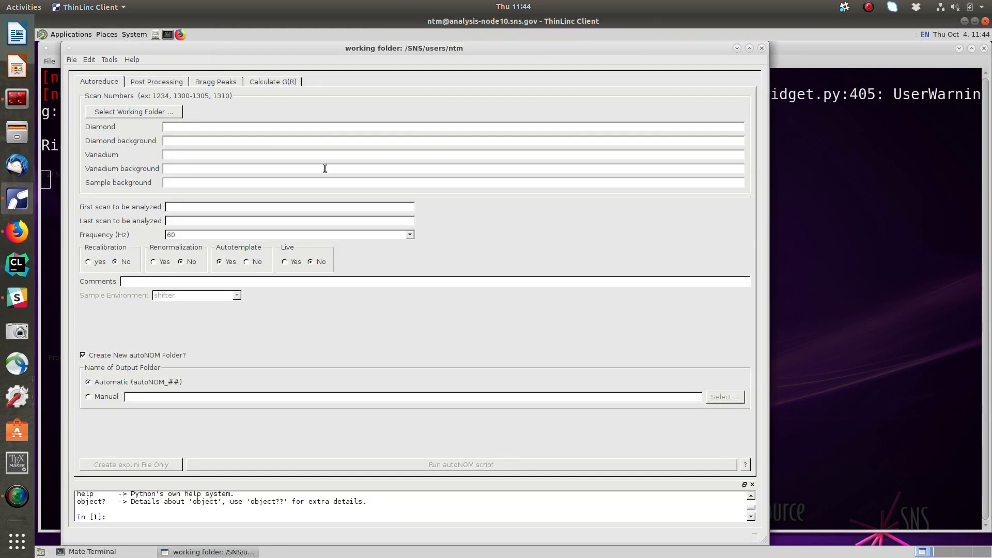
# - Maximize the ADDIE window and open the S(Q) file chooser for the G(R) calculation
pyautogui.click(750, 50)
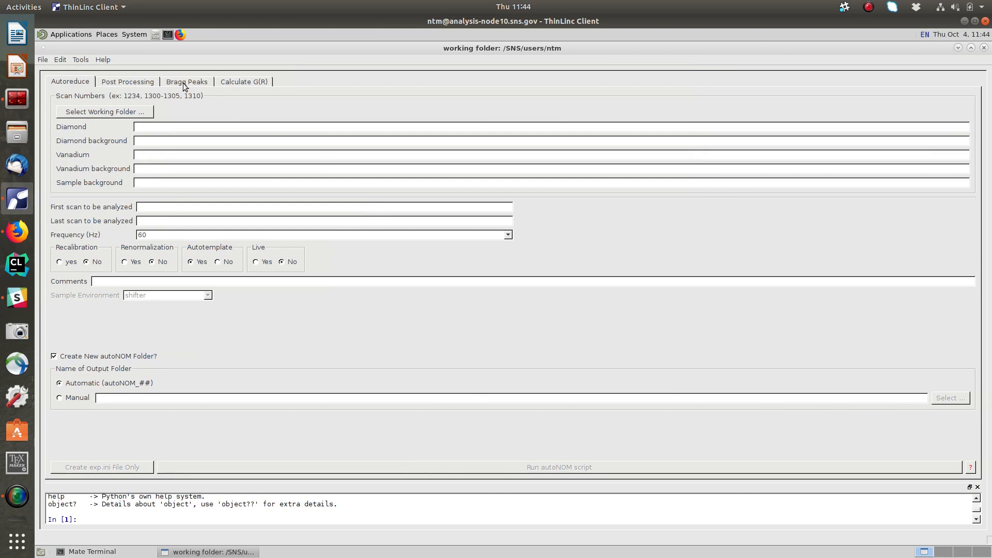
pyautogui.click(242, 83)
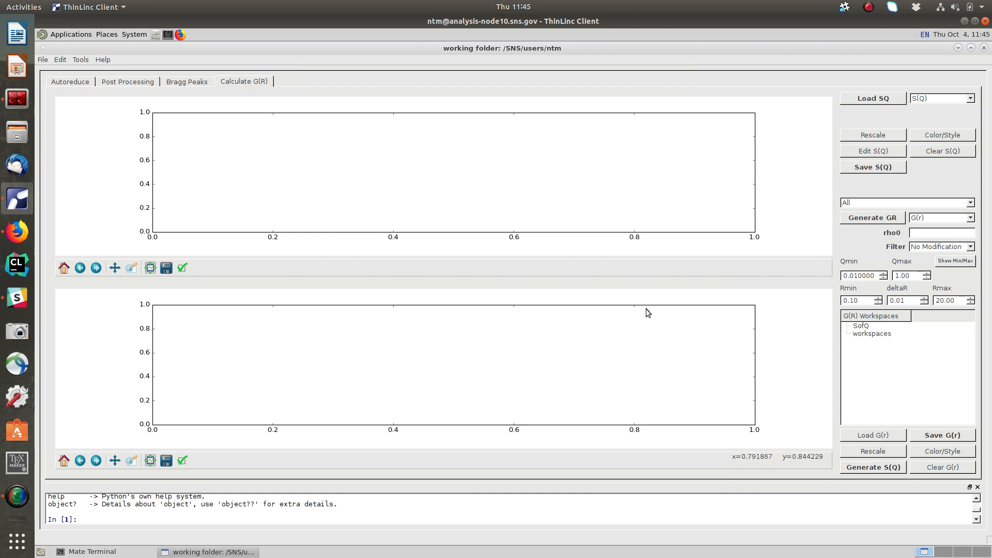
pyautogui.click(868, 99)
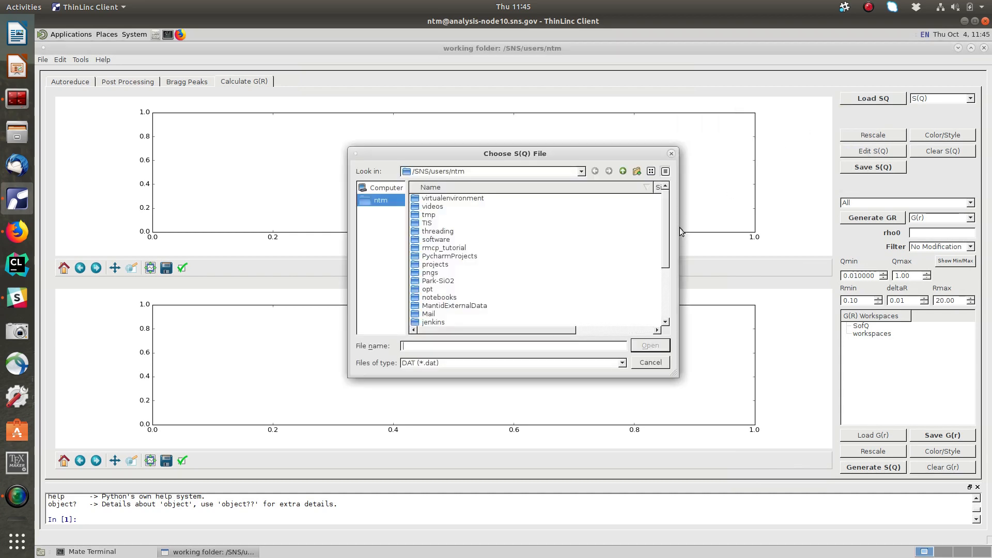
# - Browse to the NOM instrument folder under /SNS in the file chooser
pyautogui.click(548, 170)
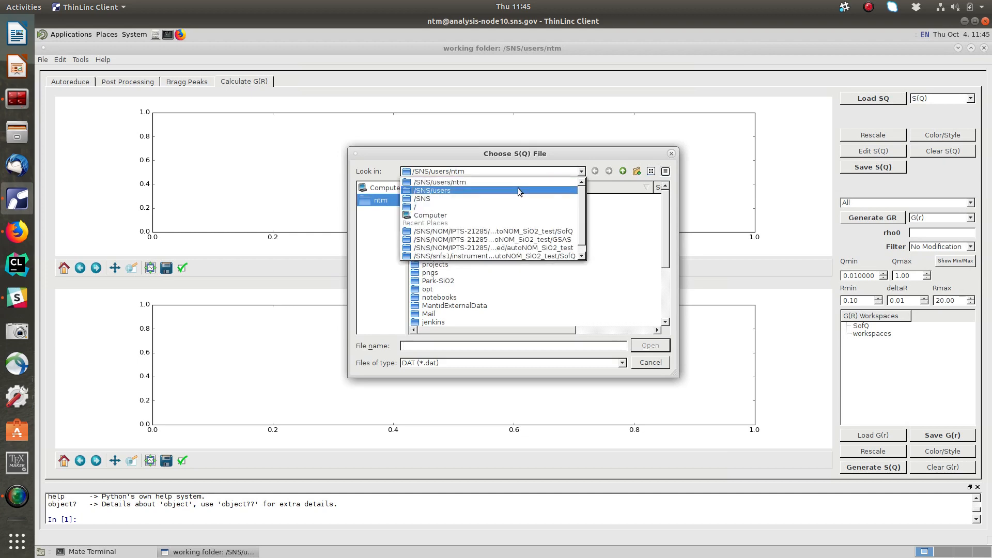
pyautogui.click(509, 200)
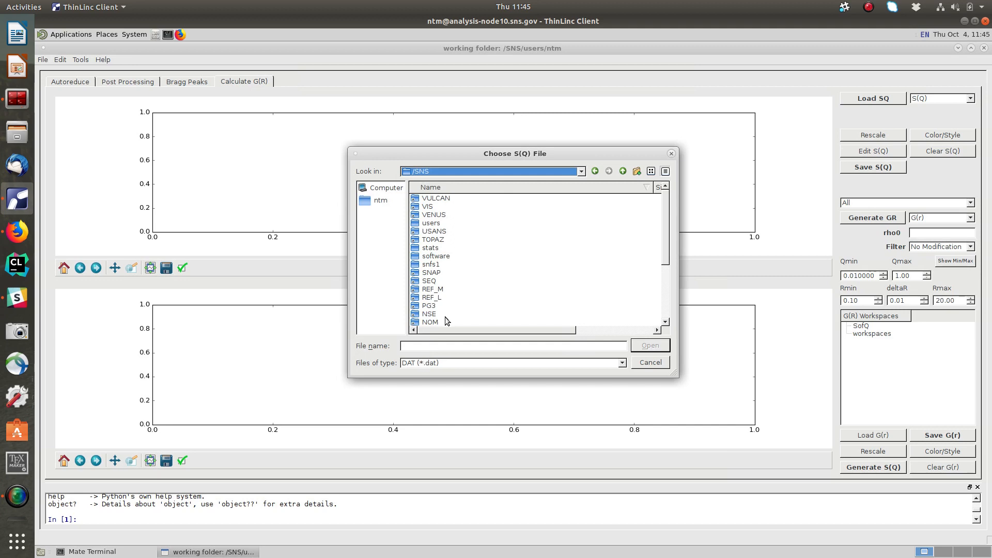
pyautogui.click(431, 323)
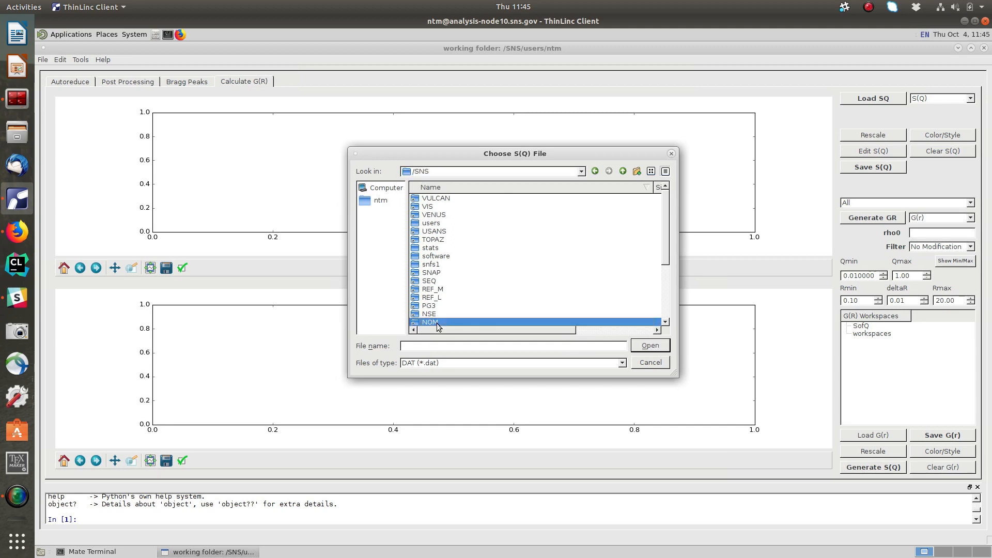
pyautogui.doubleClick(436, 322)
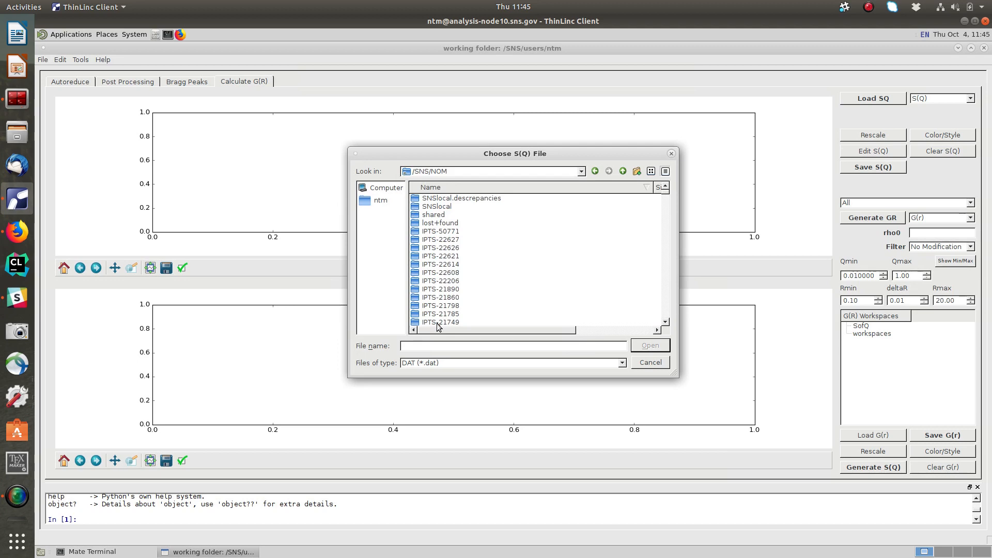
# - Find the IPTS-21285 experiment folder and open its shared subfolder
pyautogui.click(451, 314)
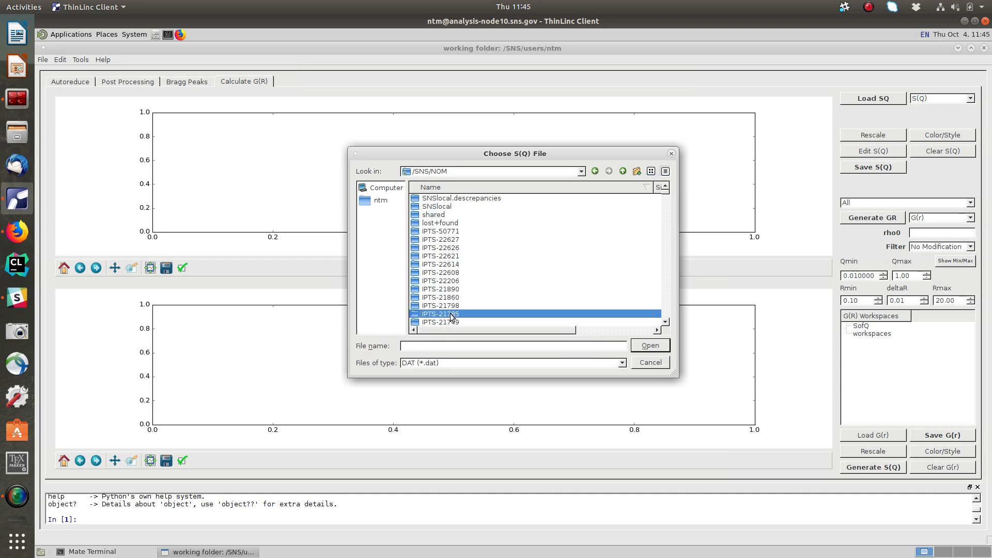
pyautogui.press('Down')
pyautogui.press('Down')
pyautogui.press('Down')
pyautogui.press('Down')
pyautogui.press('Down')
pyautogui.press('Down')
pyautogui.press('Down')
pyautogui.press('Down')
pyautogui.press('Down')
pyautogui.press('Down')
pyautogui.press('Down')
pyautogui.press('Down')
pyautogui.press('Down')
pyautogui.press('Down')
pyautogui.press('Down')
pyautogui.press('Down')
pyautogui.press('Down')
pyautogui.press('Down')
pyautogui.press('Down')
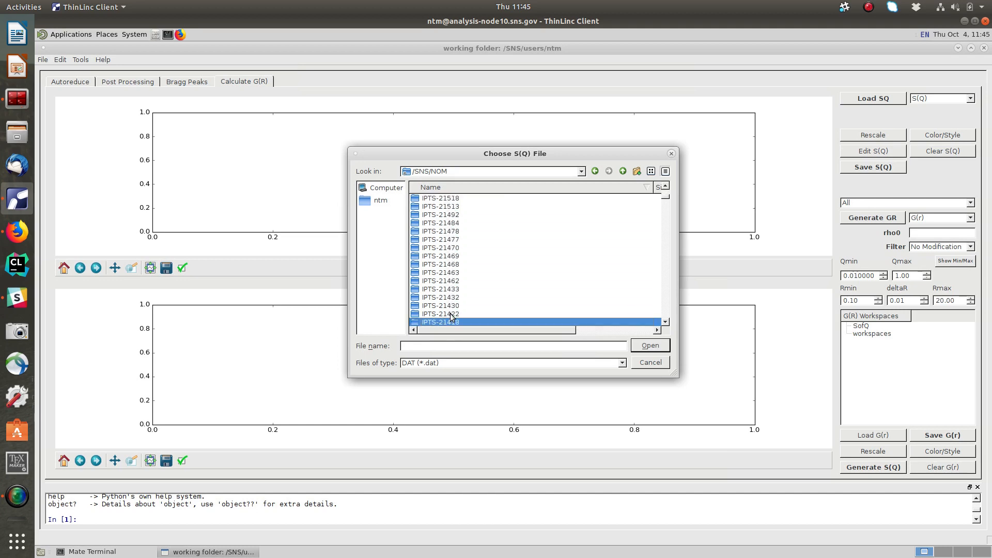
pyautogui.press('Down')
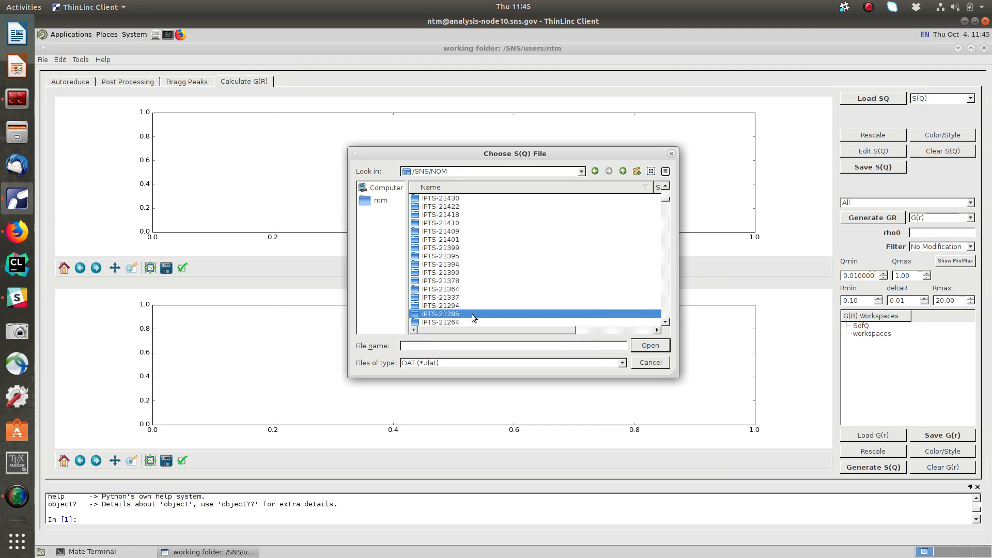
pyautogui.doubleClick(472, 314)
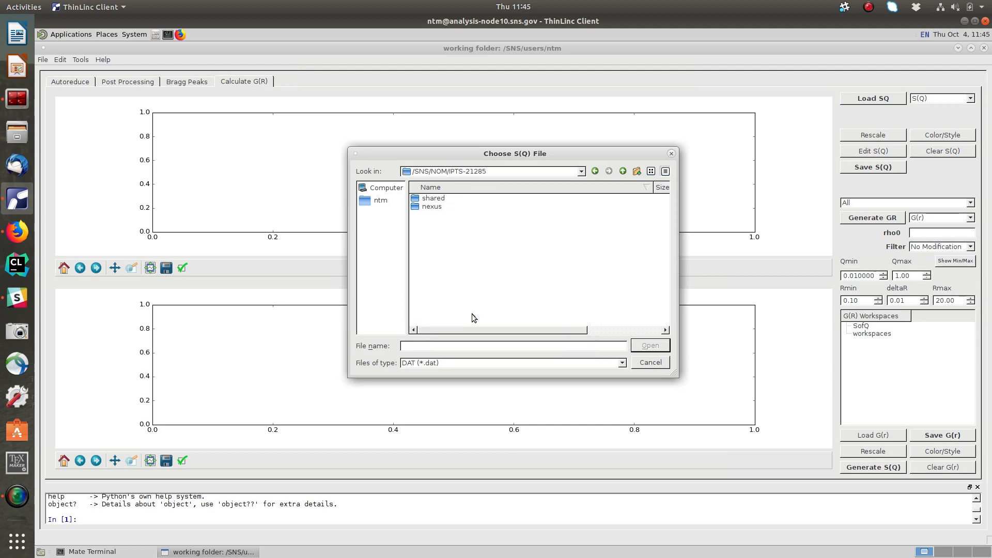
pyautogui.doubleClick(436, 200)
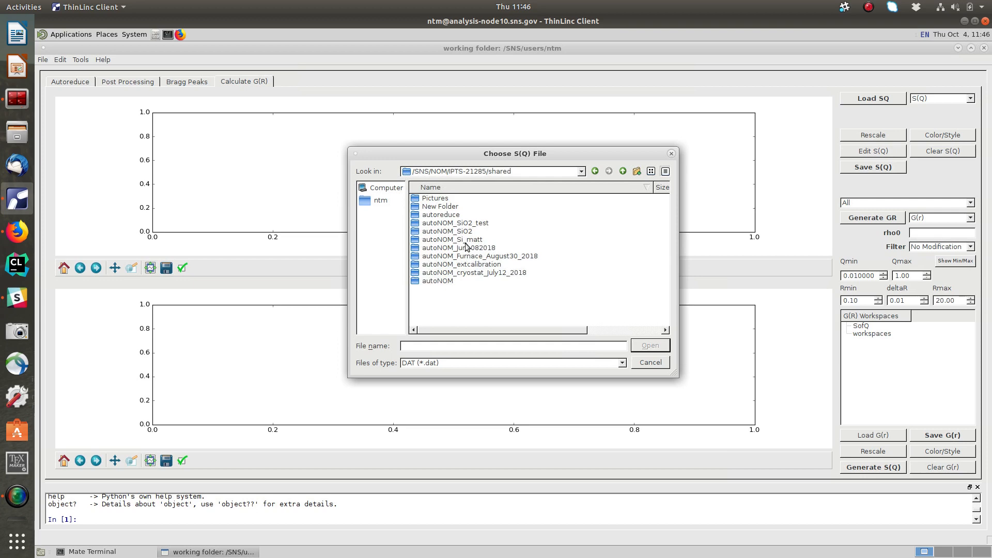
# - Open the autoNOM_SiO2_test folder and go into its SofQ subfolder
pyautogui.doubleClick(458, 223)
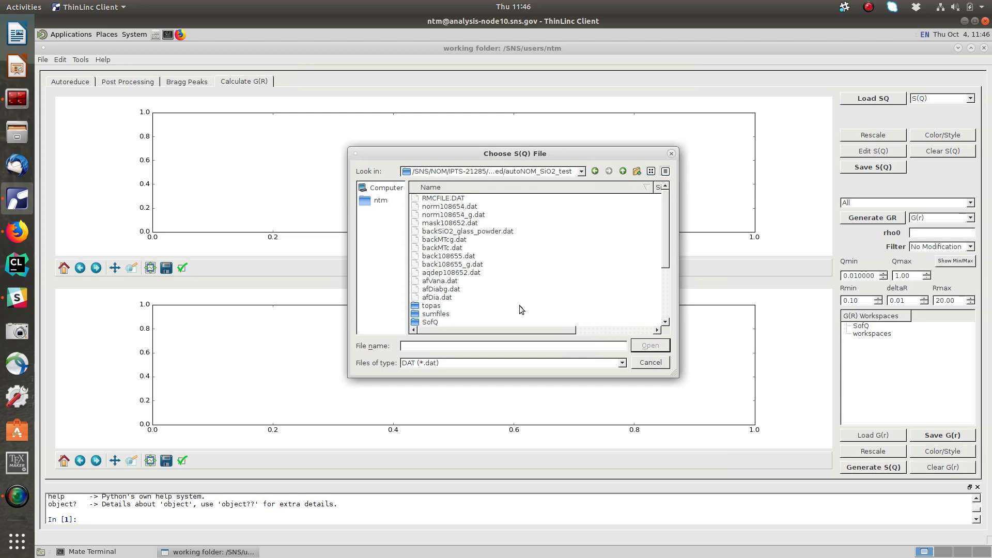
pyautogui.moveTo(666, 248); pyautogui.dragTo(657, 310)
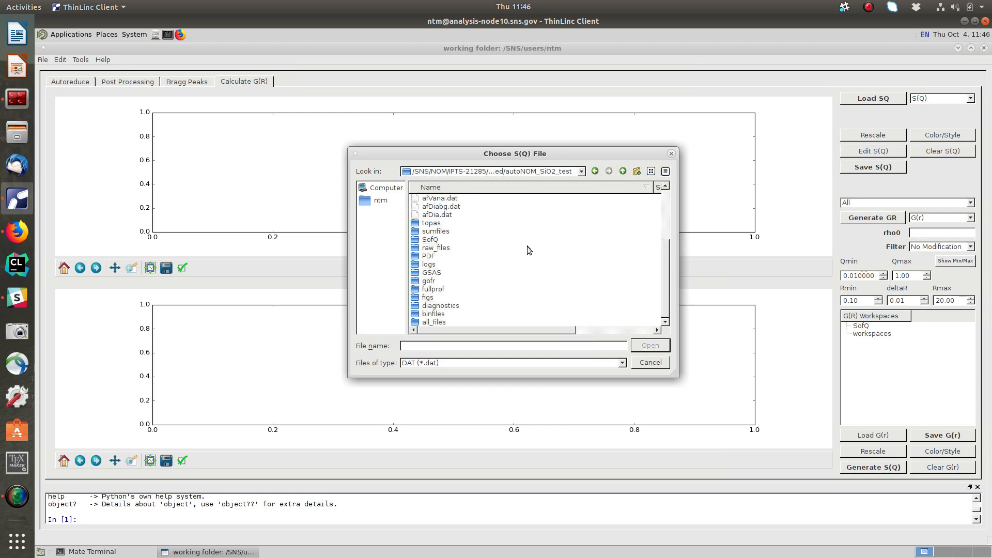
pyautogui.click(443, 240)
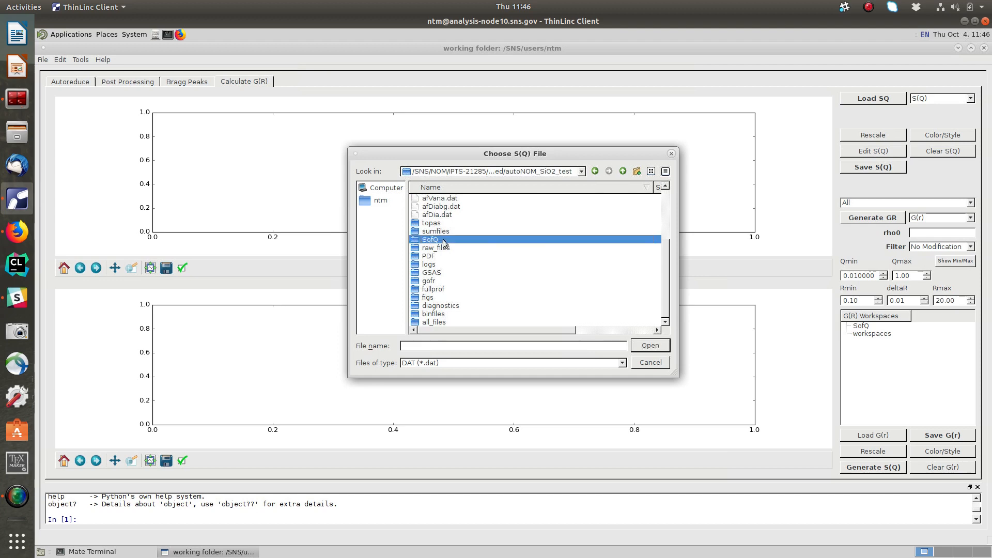
pyautogui.doubleClick(480, 239)
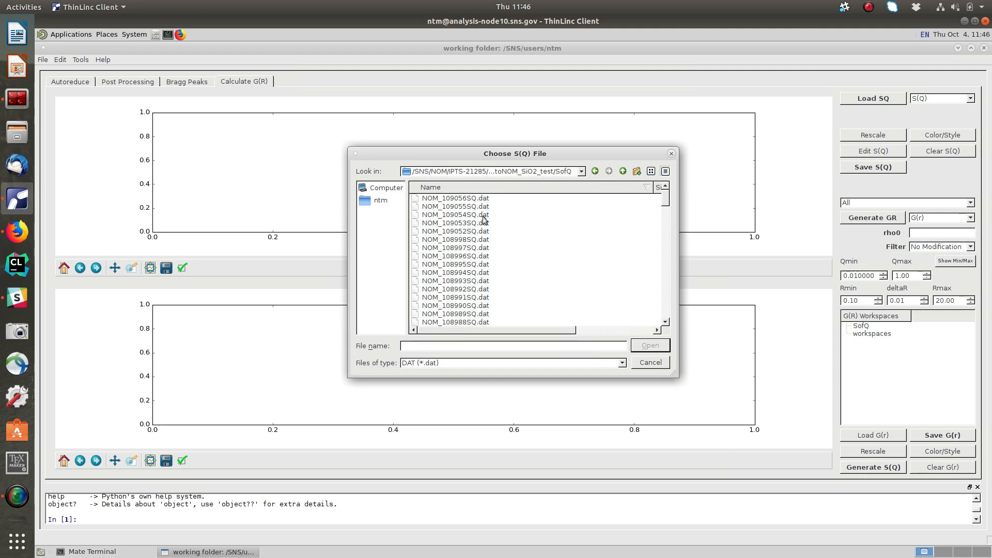
# - Look through the list of S(Q) data files and load NOM_109055SQ.dat
pyautogui.moveTo(664, 198); pyautogui.dragTo(672, 328)
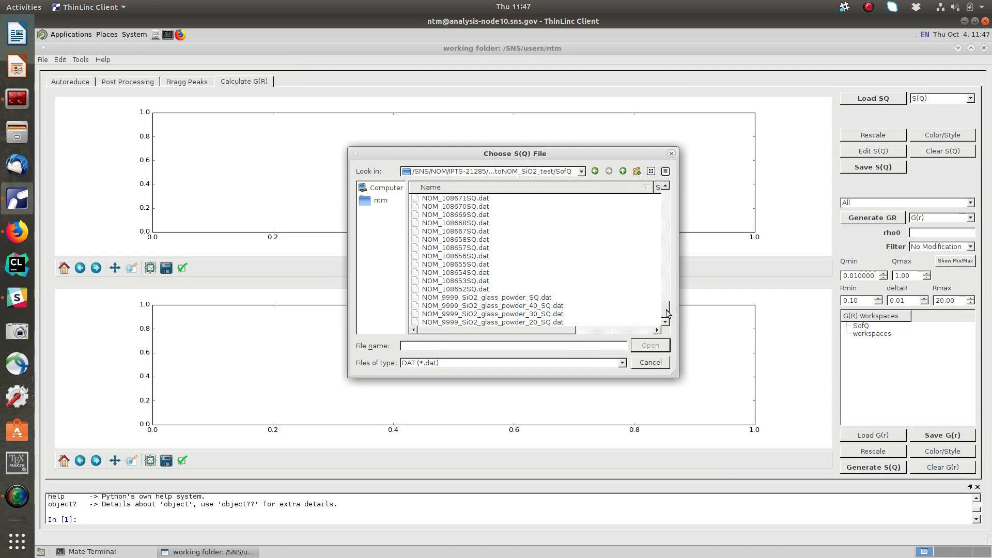
pyautogui.moveTo(667, 313); pyautogui.dragTo(671, 194)
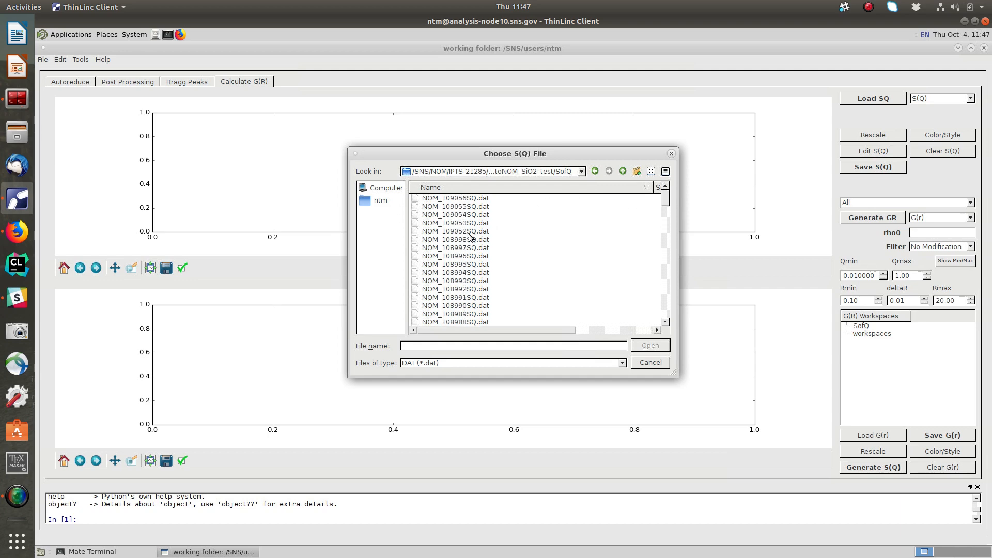
pyautogui.doubleClick(470, 206)
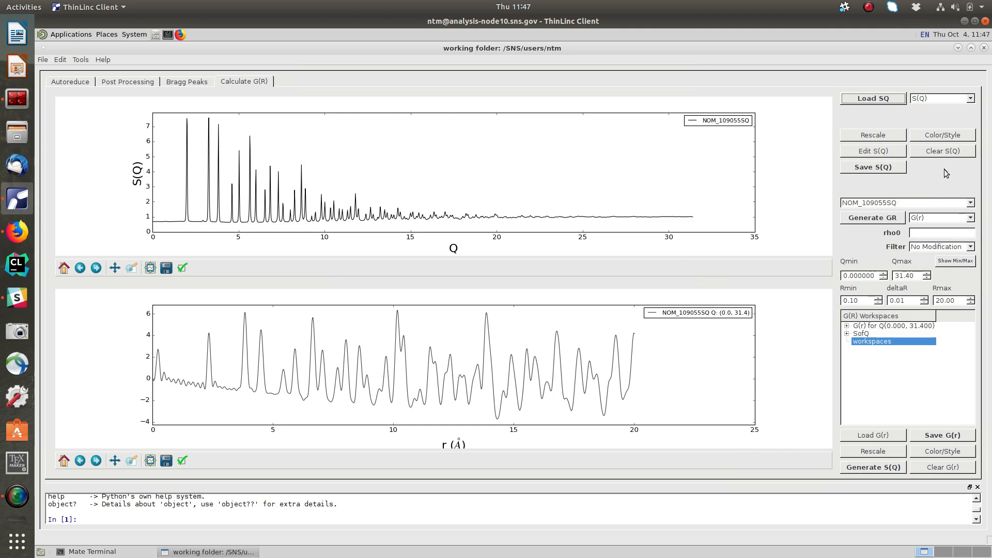
# - Clear both the S(Q) and G(r) plots and open the S(Q) file chooser again
pyautogui.click(874, 100)
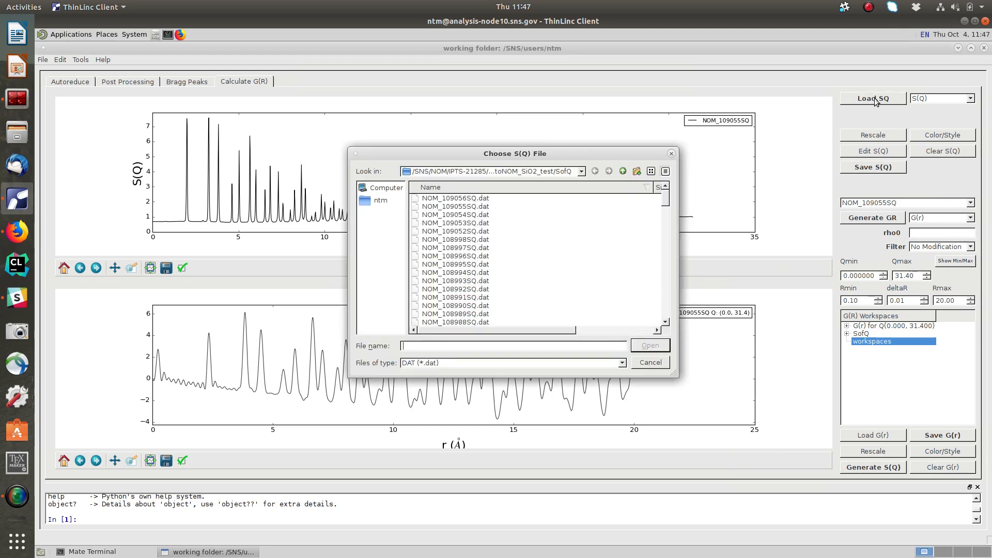
pyautogui.click(652, 362)
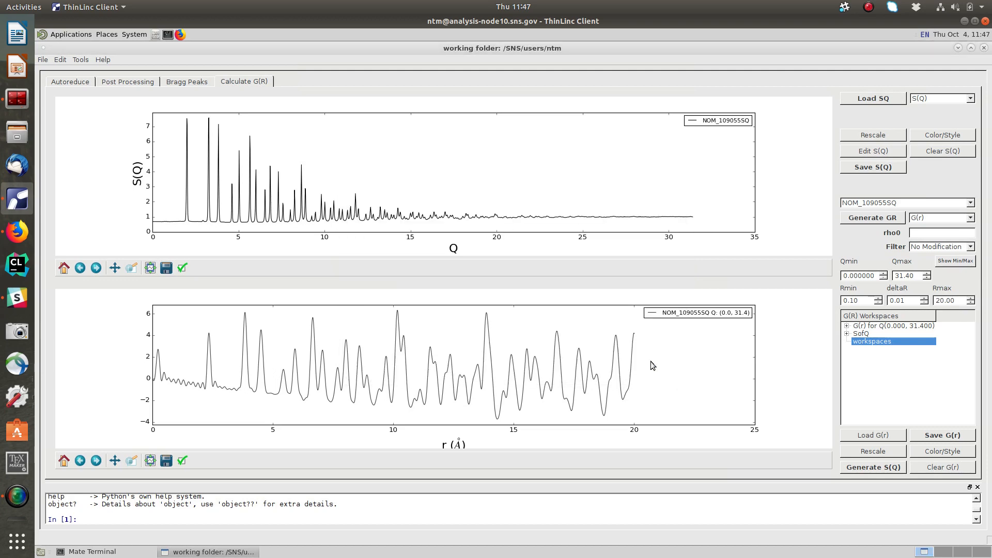
pyautogui.click(938, 154)
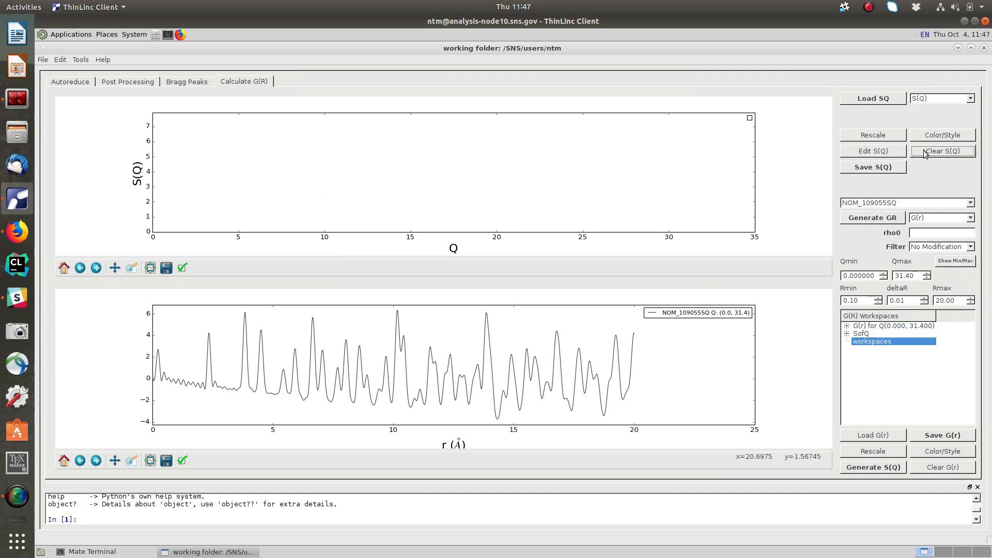
pyautogui.click(938, 469)
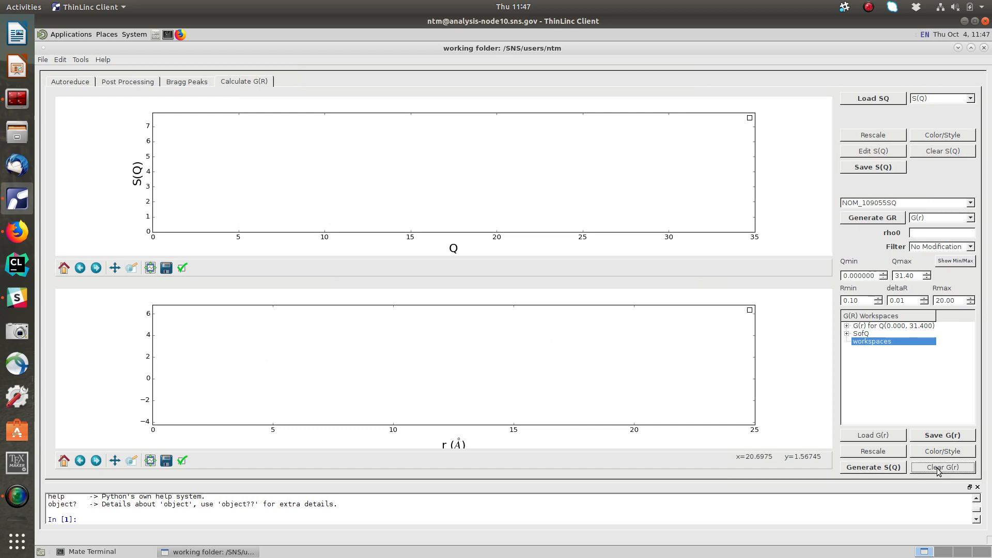
pyautogui.click(873, 98)
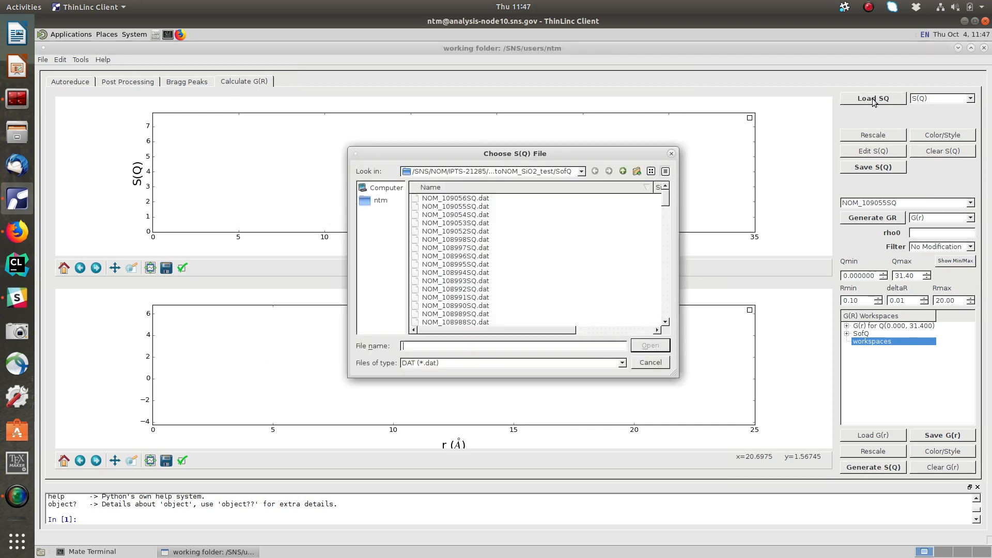
# - Try selecting the range NOM_109055SQ.dat to NOM_109052SQ.dat, and NOM_109055SQ.dat with NOM_109052SQ.dat and NOM_108995SQ.dat added individually
pyautogui.click(469, 207)
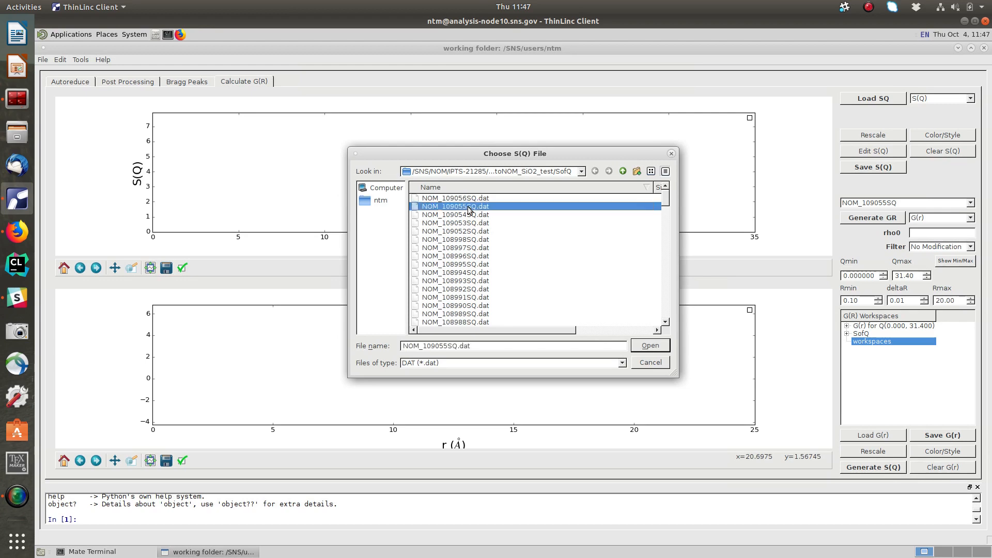
pyautogui.keyDown('shift'); pyautogui.click(471, 233); pyautogui.keyUp('shift')
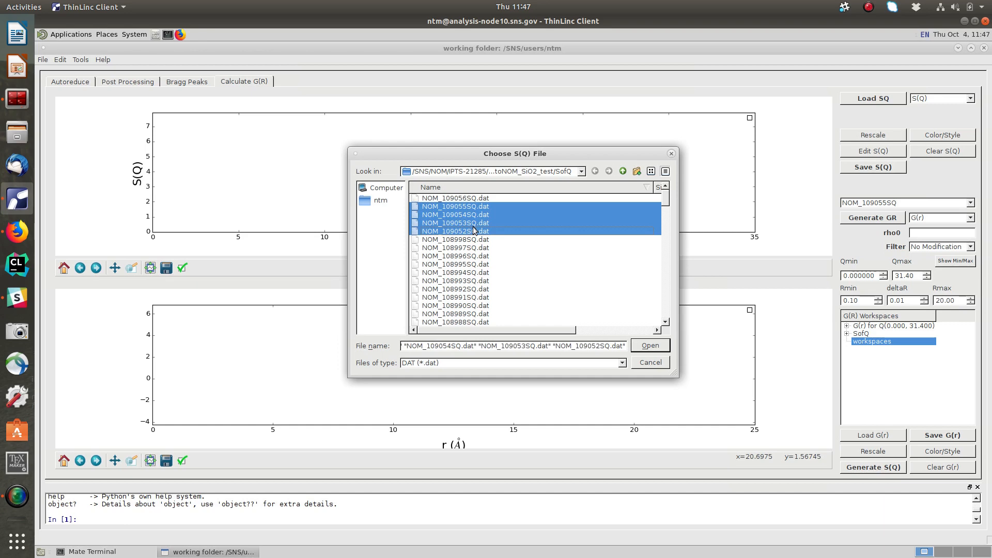
pyautogui.click(466, 209)
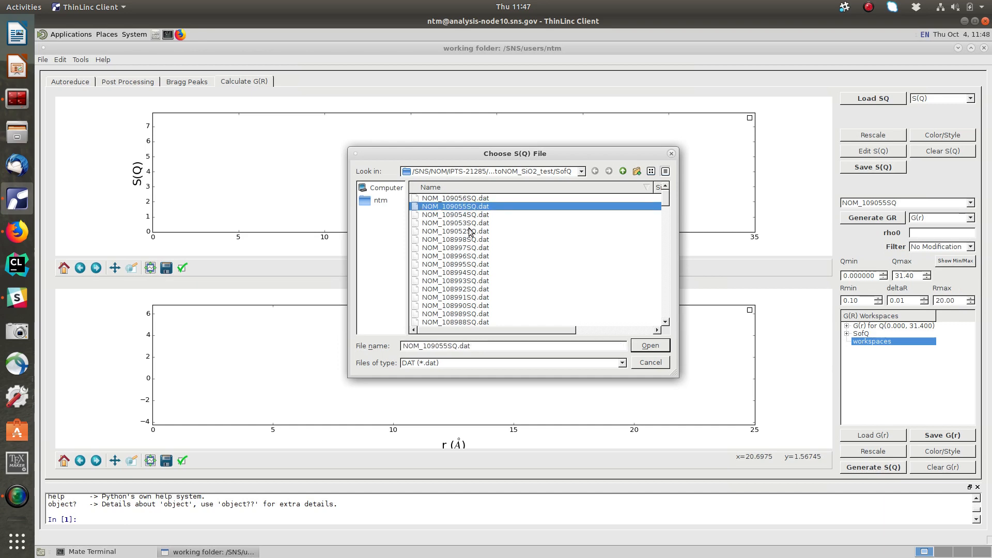
pyautogui.keyDown('ctrl'); pyautogui.click(471, 231); pyautogui.keyUp('ctrl')
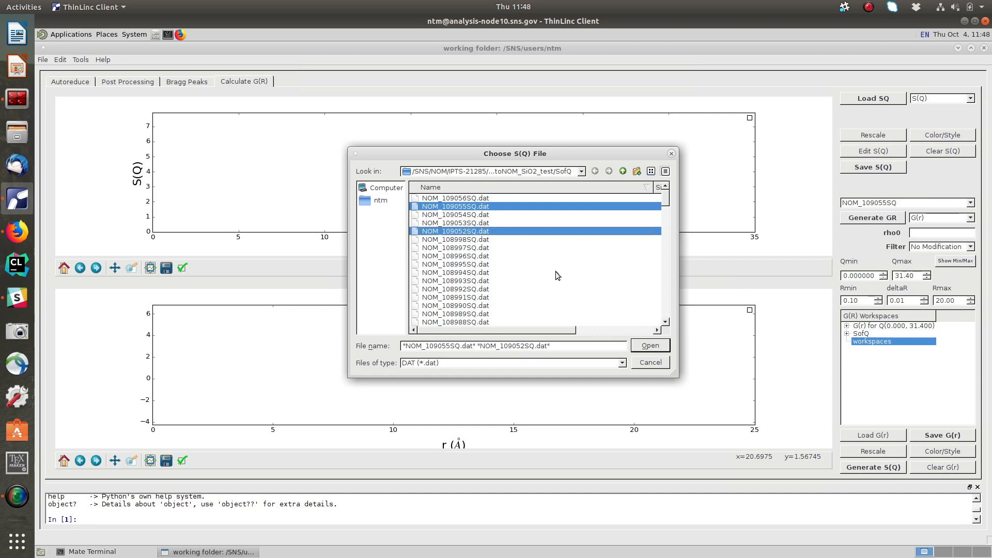
pyautogui.keyDown('ctrl'); pyautogui.click(449, 265); pyautogui.keyUp('ctrl')
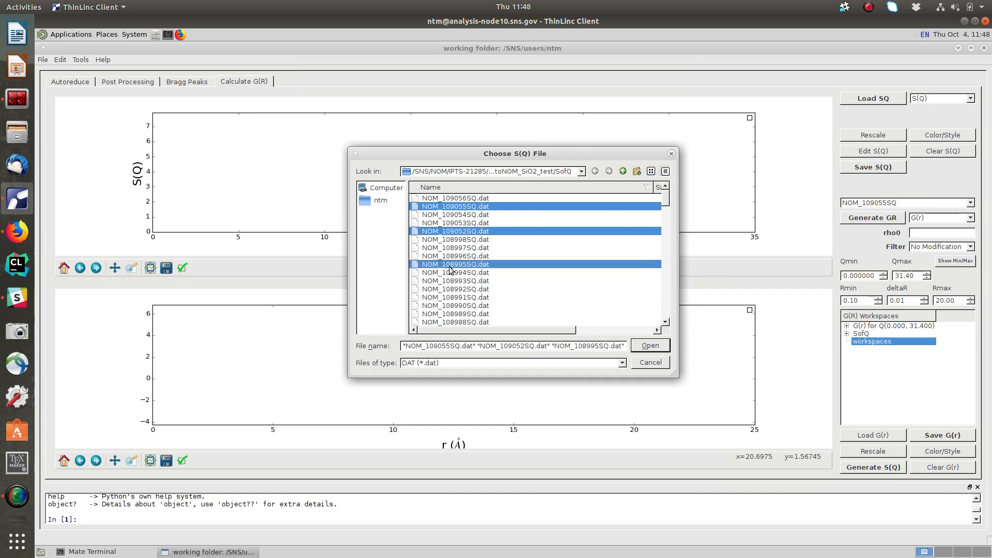
pyautogui.keyDown('ctrl'); pyautogui.click(451, 267); pyautogui.keyUp('ctrl')
# - Select NOM_109052SQ.dat and NOM_109055SQ.dat together and load both S(Q) files
pyautogui.click(492, 232)
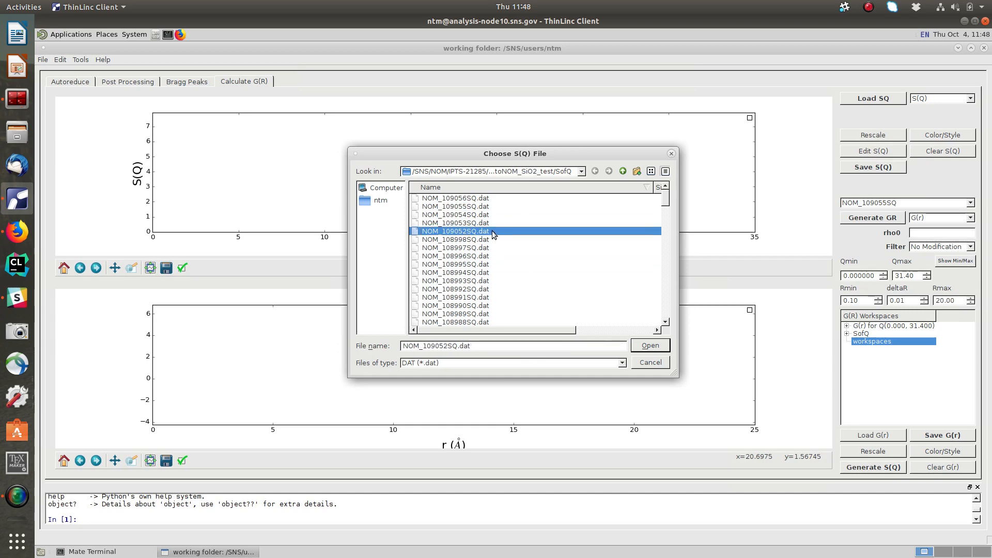
pyautogui.keyDown('ctrl'); pyautogui.click(478, 206); pyautogui.keyUp('ctrl')
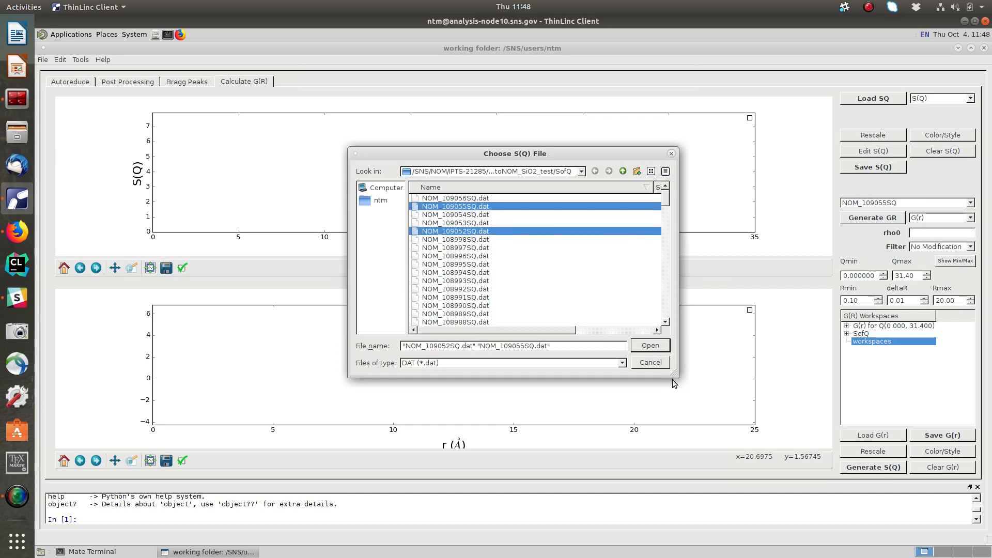
pyautogui.click(650, 346)
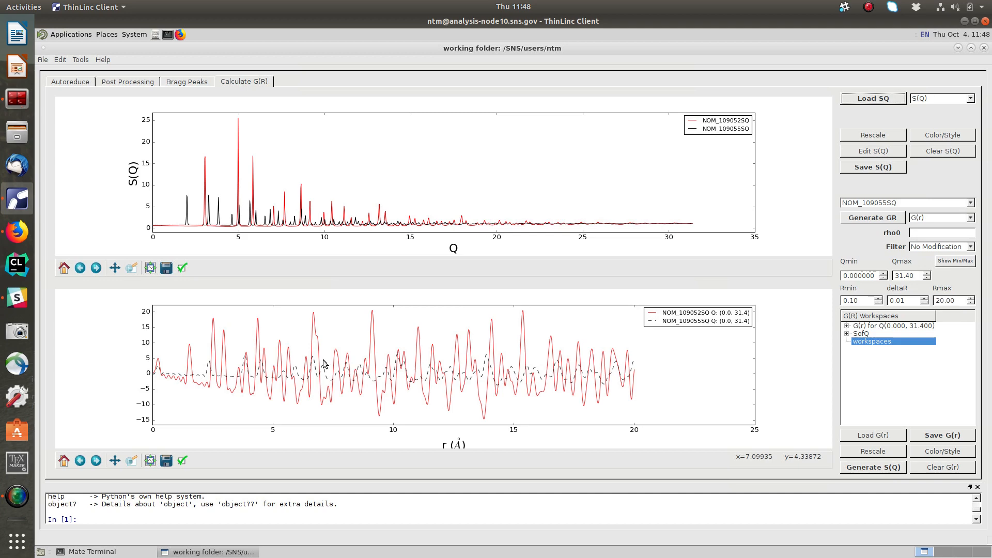
# - Clear the curves from both the S(Q) plot and the G(r) plot
pyautogui.moveTo(862, 349)
pyautogui.click(954, 155)
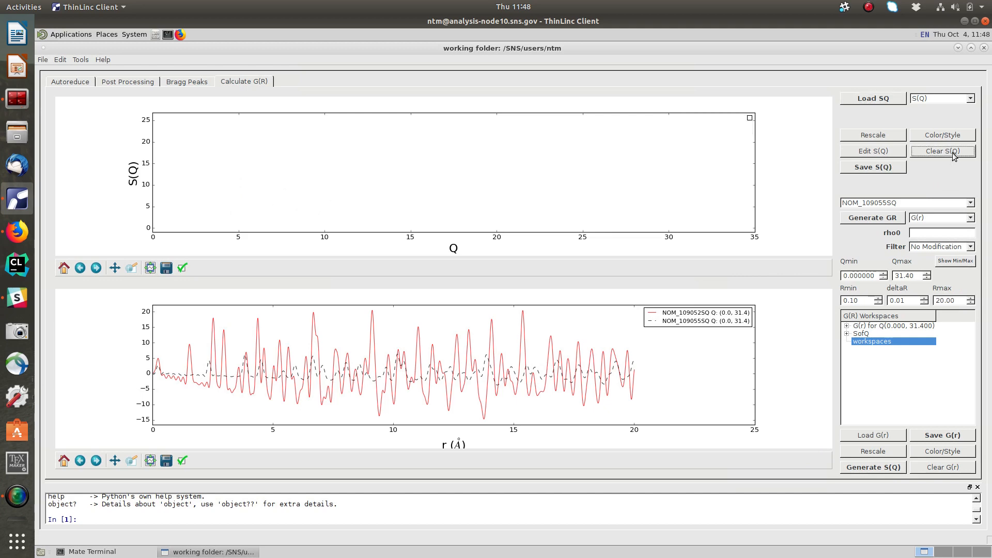
pyautogui.click(947, 468)
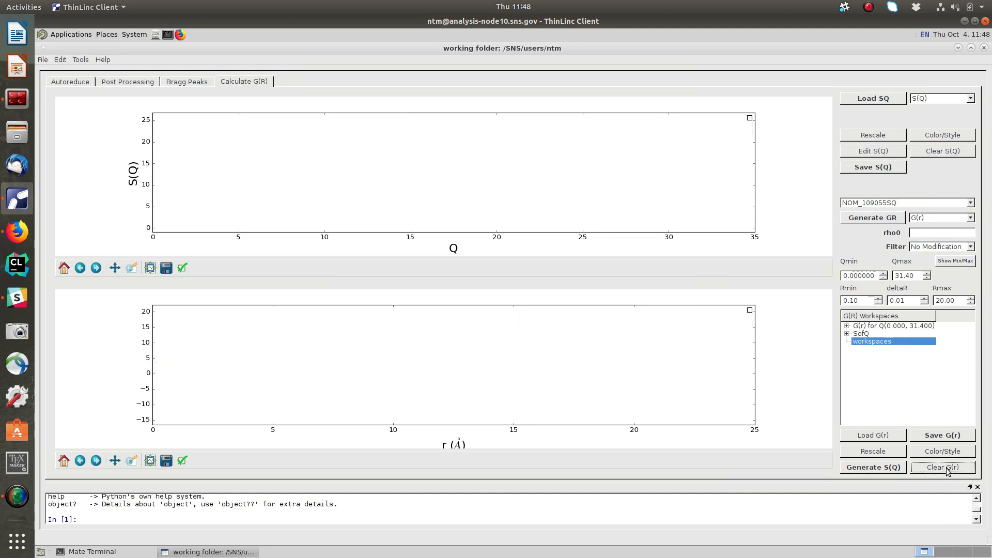
# - Expand the SofQ and G(r) for Q(0.000, 31.400) groups in the workspace tree and plot NOM_109052SQ from SofQ
pyautogui.click(847, 334)
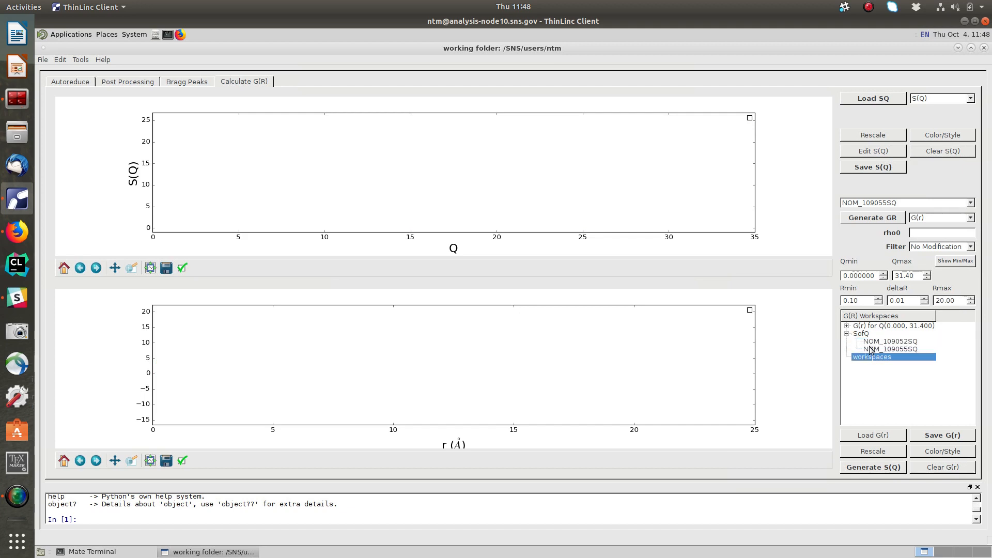
pyautogui.click(847, 326)
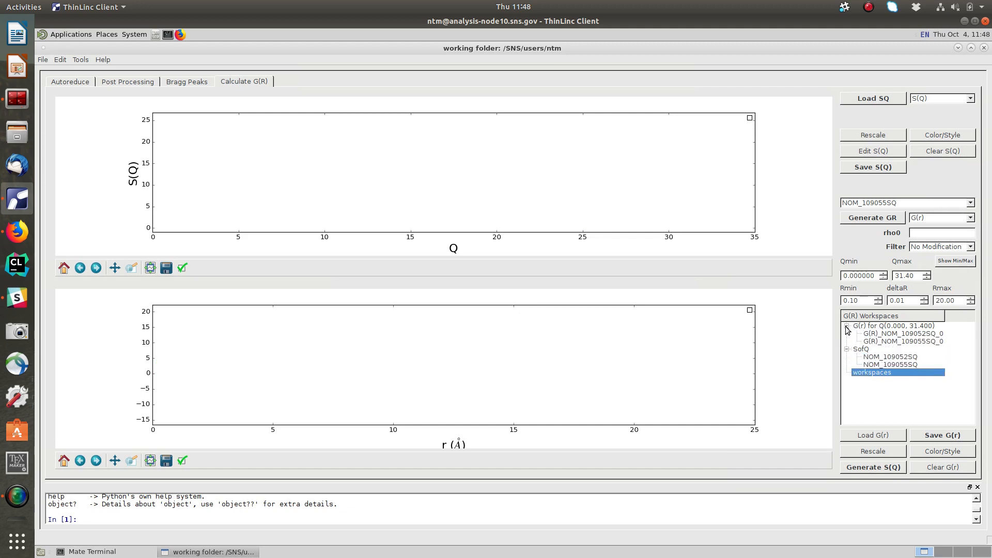
pyautogui.click(904, 357)
pyautogui.rightClick(904, 358)
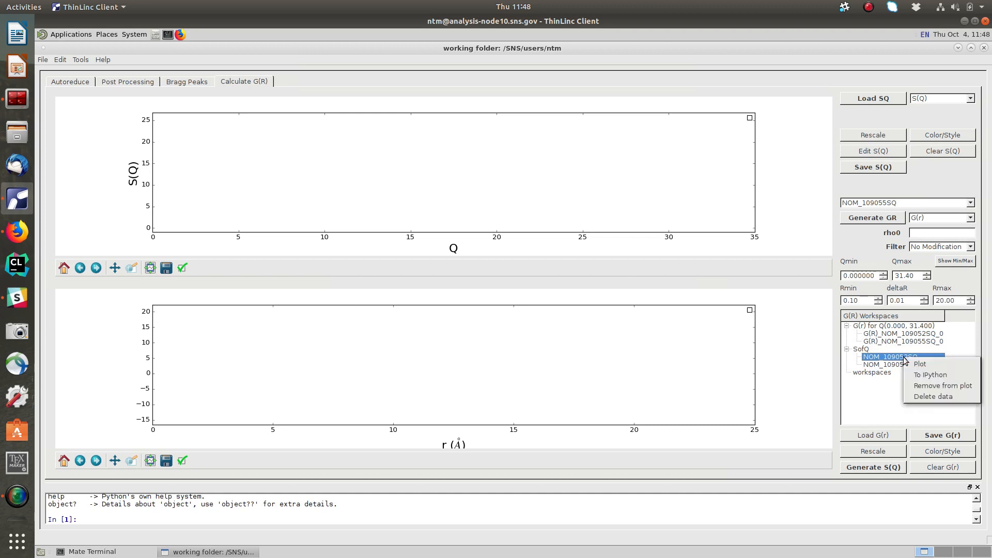
pyautogui.click(919, 365)
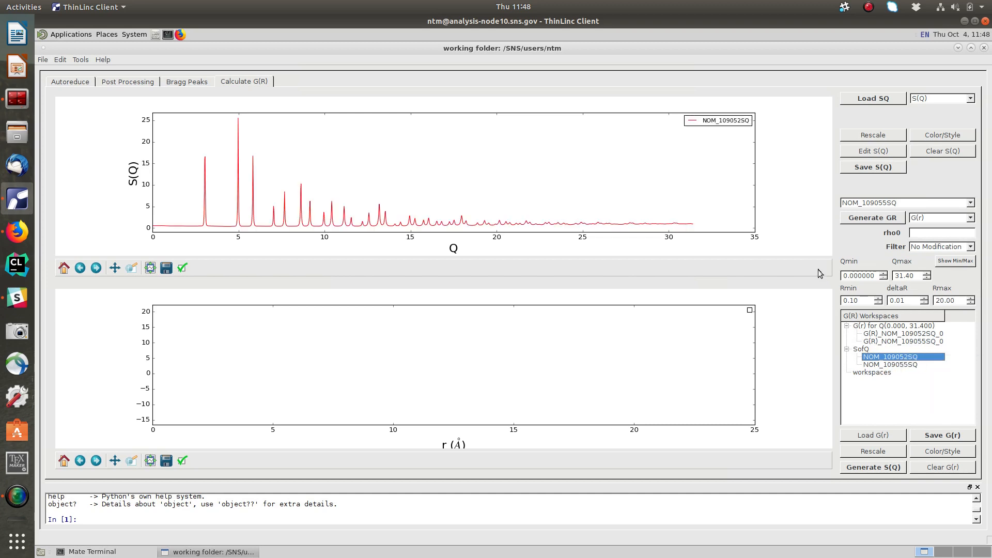
pyautogui.click(897, 335)
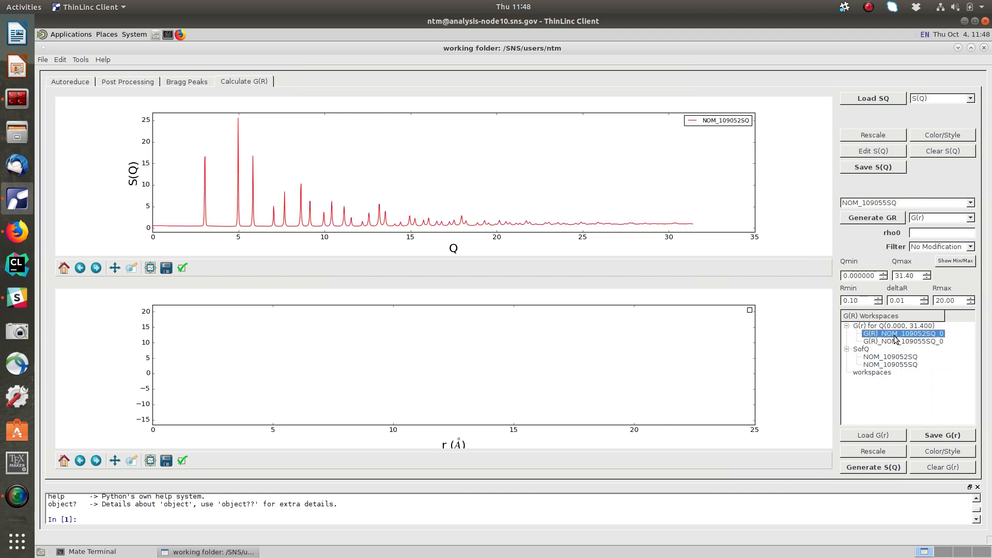
pyautogui.rightClick(895, 335)
pyautogui.click(893, 412)
# - Delete all data of the SofQ group and of the G(r) for Q(0.000, 31.400) group from the workspace tree
pyautogui.click(860, 349)
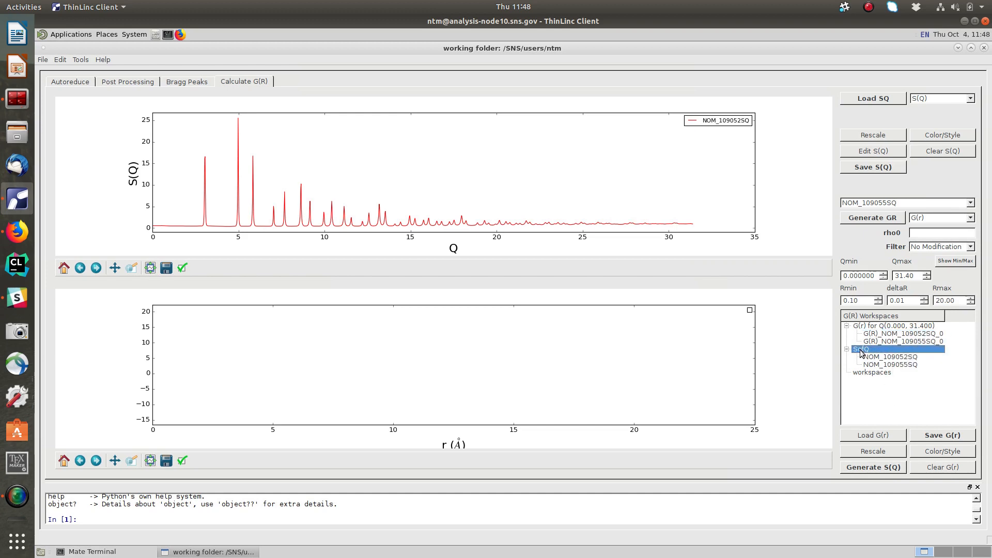
pyautogui.rightClick(861, 353)
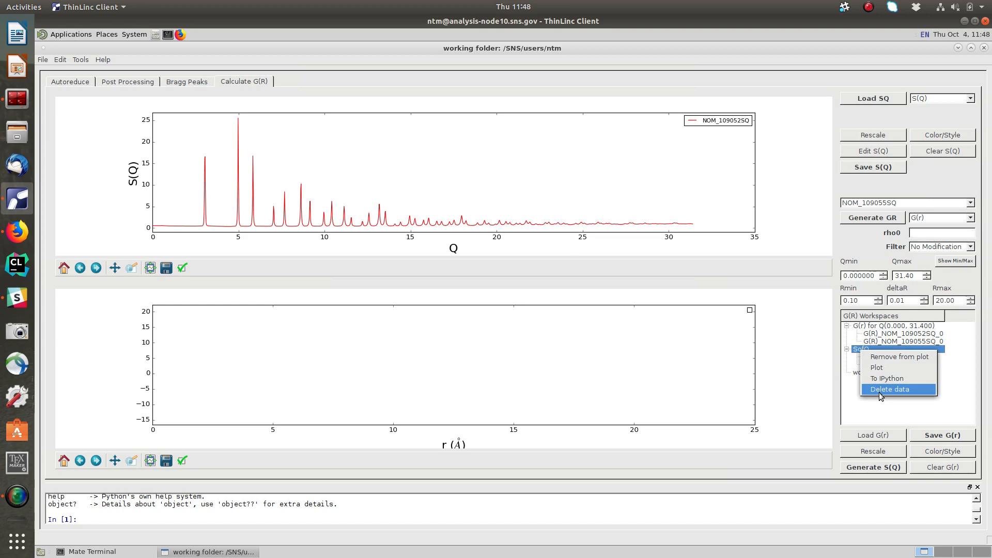
pyautogui.click(889, 390)
pyautogui.click(861, 325)
pyautogui.rightClick(861, 326)
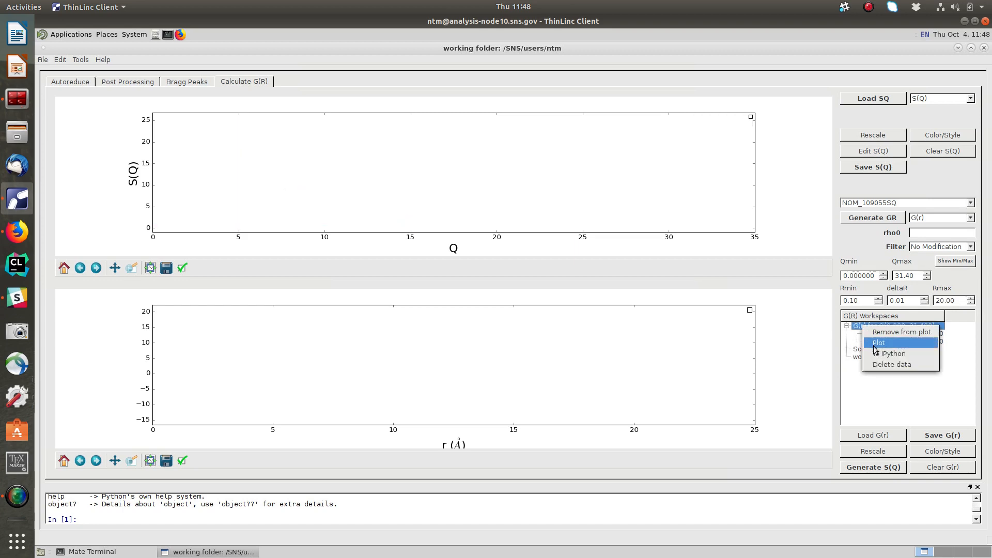
pyautogui.click(879, 364)
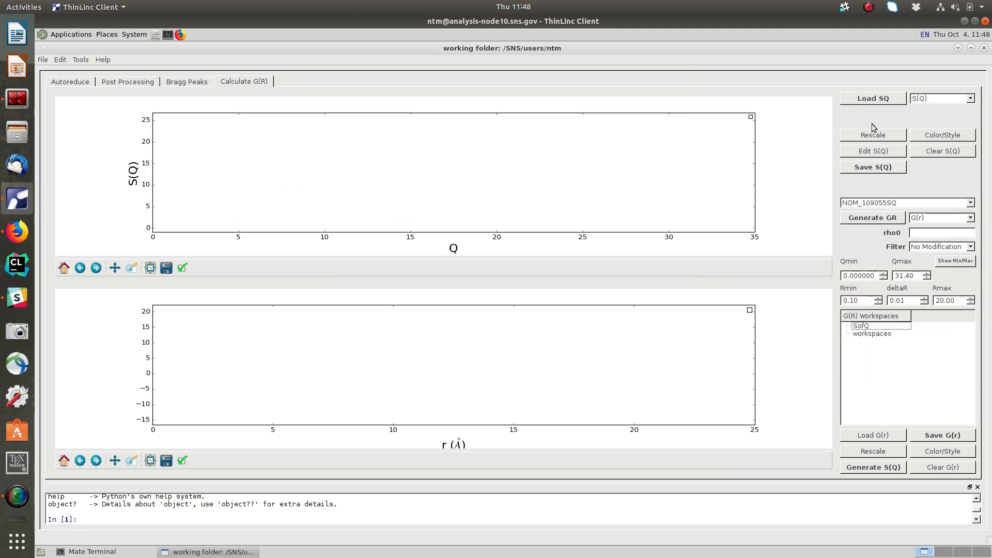
# - Load the S(Q) file NOM_9999_SiO2_glass_powder_SQ.dat from the end of the SofQ folder's file list
pyautogui.click(865, 99)
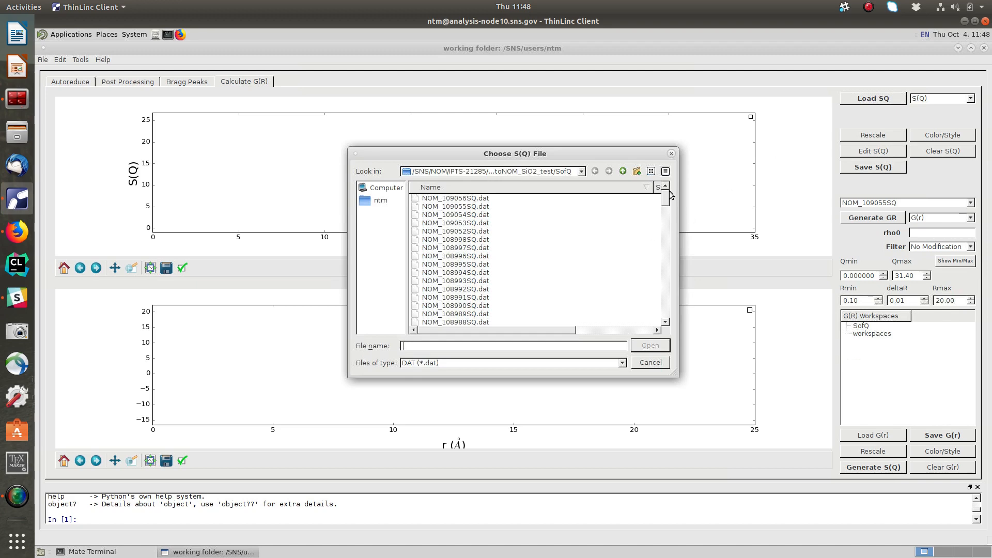
pyautogui.moveTo(666, 197); pyautogui.dragTo(590, 310)
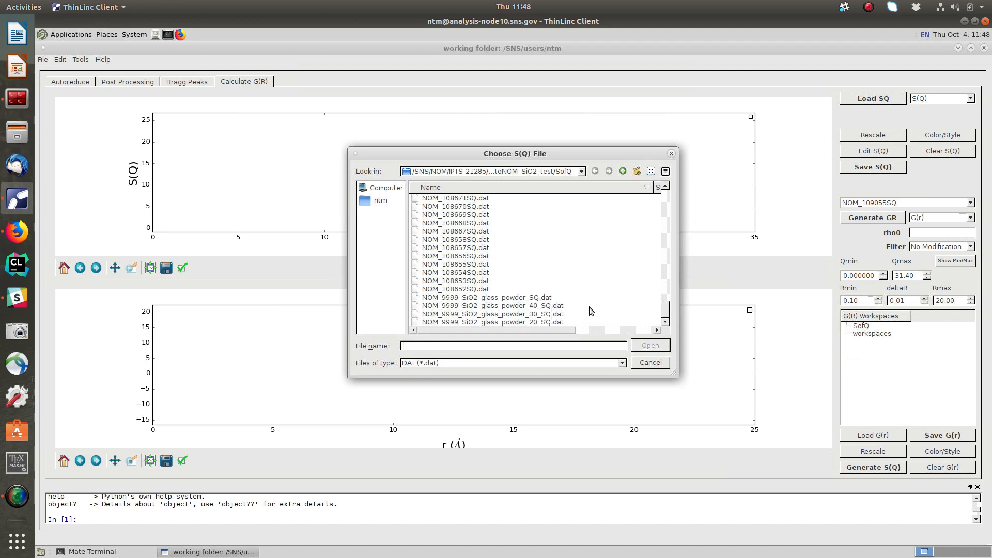
pyautogui.click(528, 299)
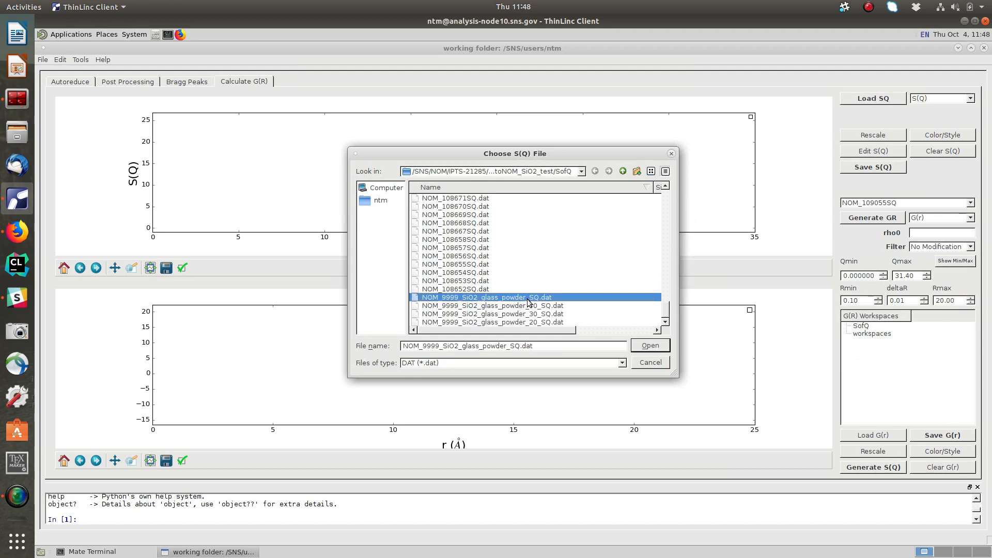
pyautogui.doubleClick(528, 298)
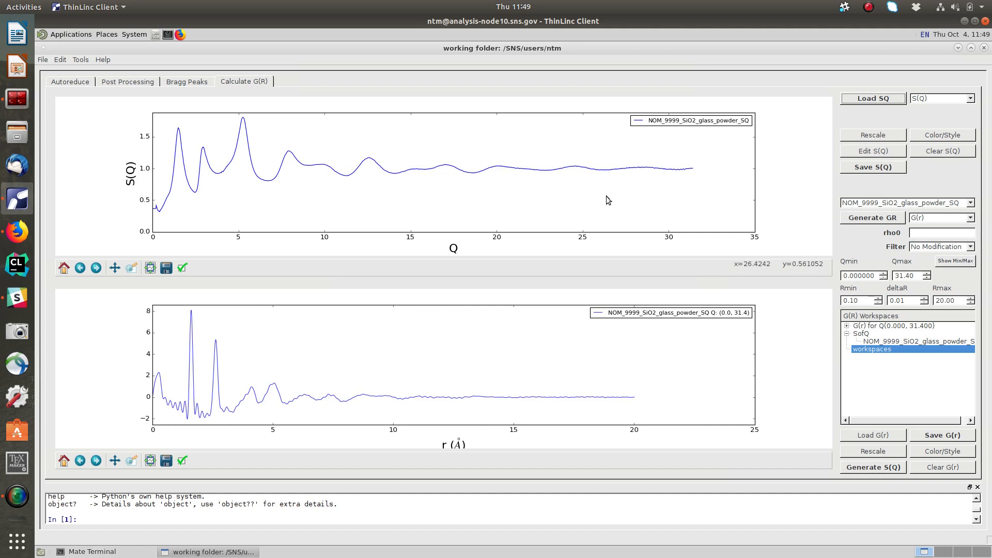
# - Zoom the S(Q) plot to a rectangle from about Q 2 to 9.5 and restore the full view
pyautogui.click(132, 267)
pyautogui.moveTo(189, 135); pyautogui.dragTo(317, 203)
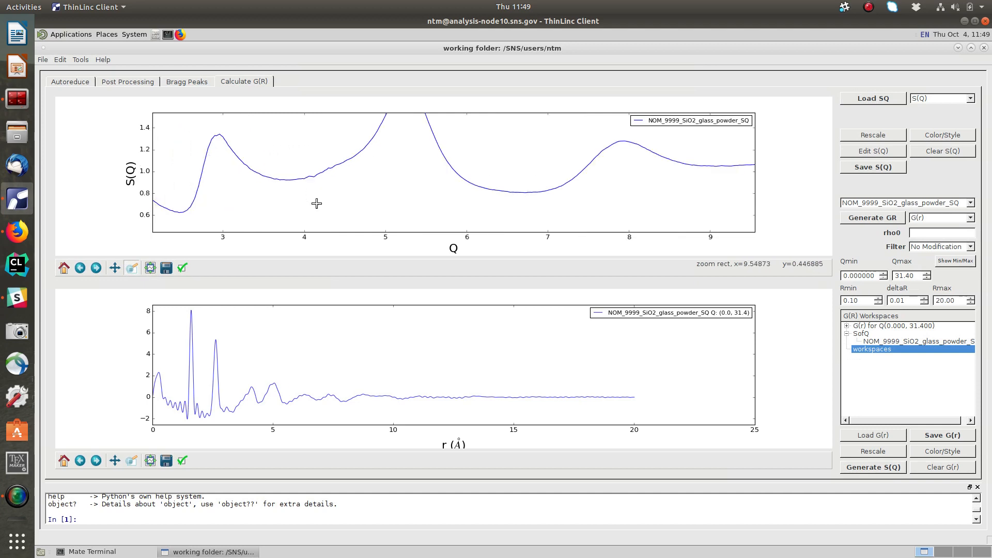
pyautogui.click(64, 272)
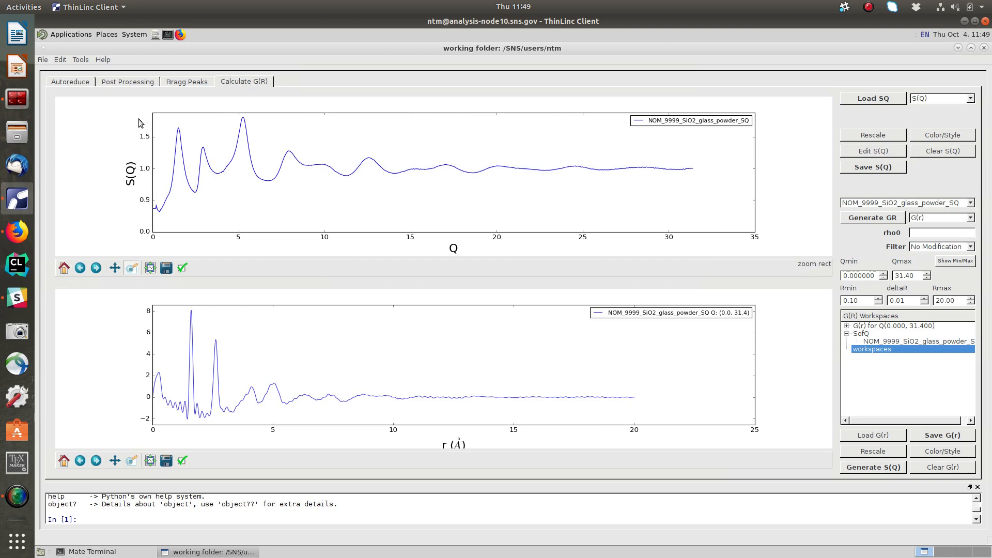
# - Zoom the S(Q) plot to about Q 1 to 5, rescale it to fit the curve, and return to the full view
pyautogui.moveTo(167, 120); pyautogui.dragTo(238, 221)
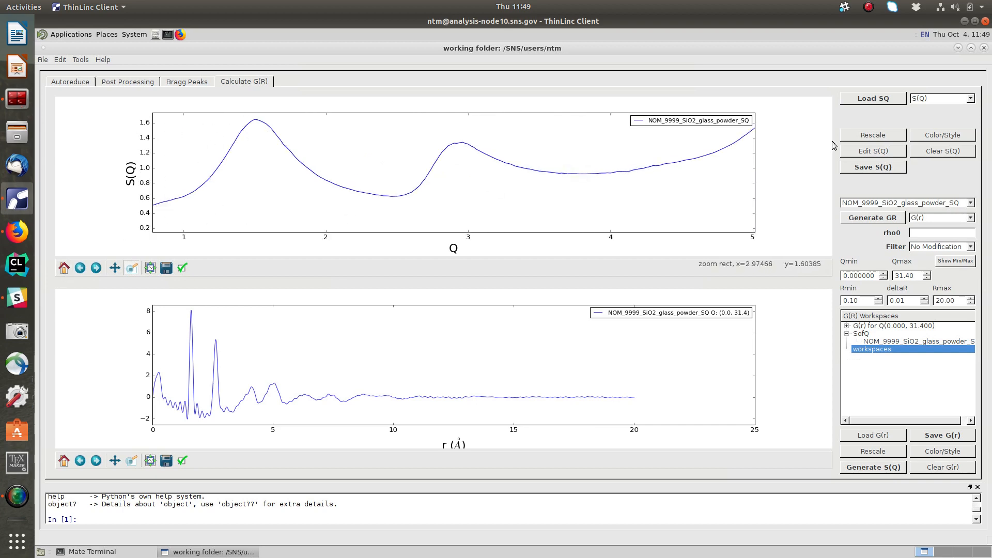
pyautogui.click(873, 136)
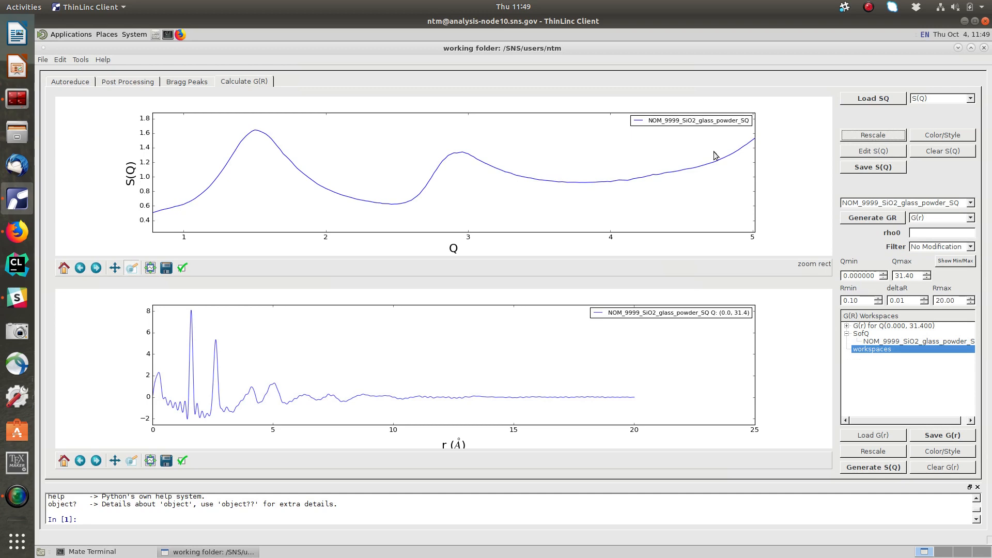
pyautogui.click(64, 268)
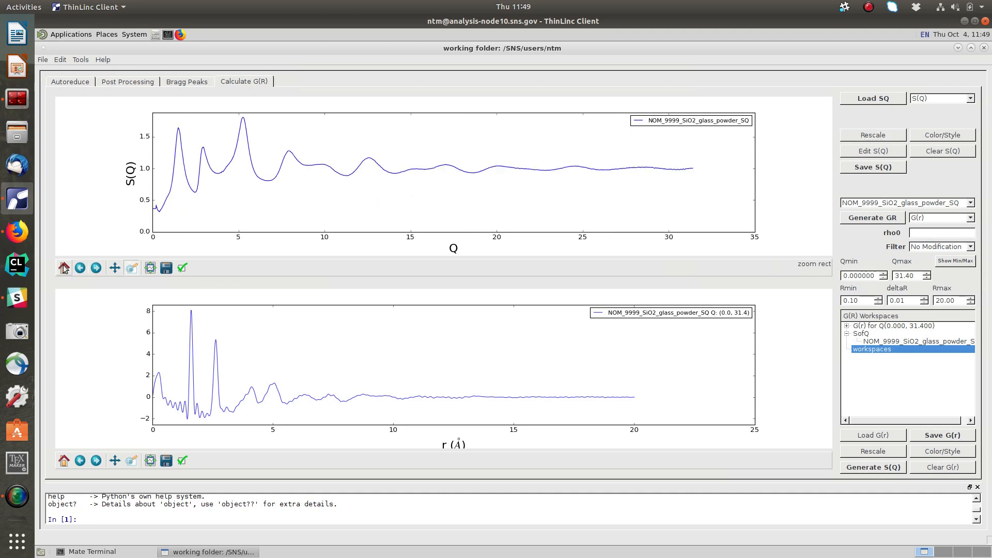
# - Style the NOM_9999_SiO2_glass_powder_SQ curve in the S(Q) plot in black with the point marker
pyautogui.click(939, 134)
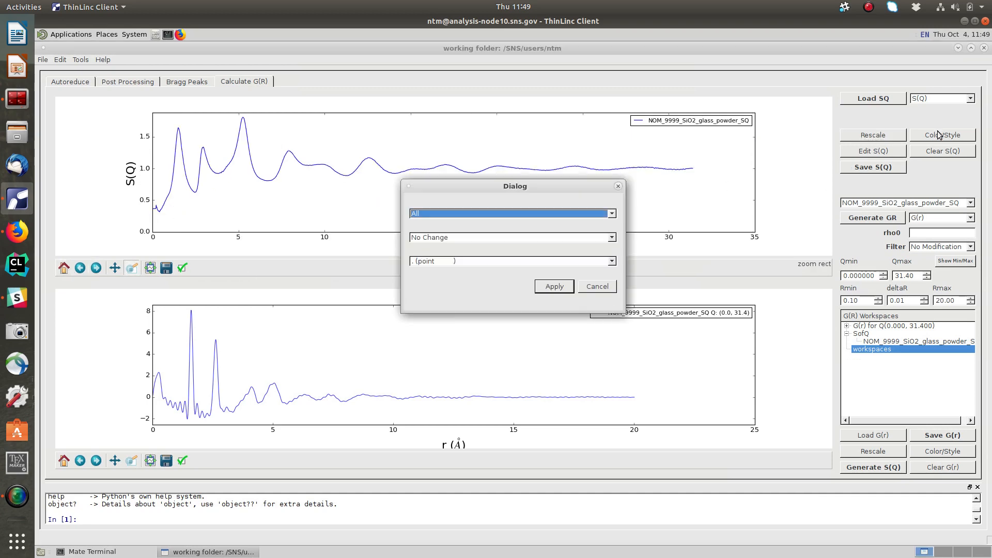
pyautogui.click(520, 214)
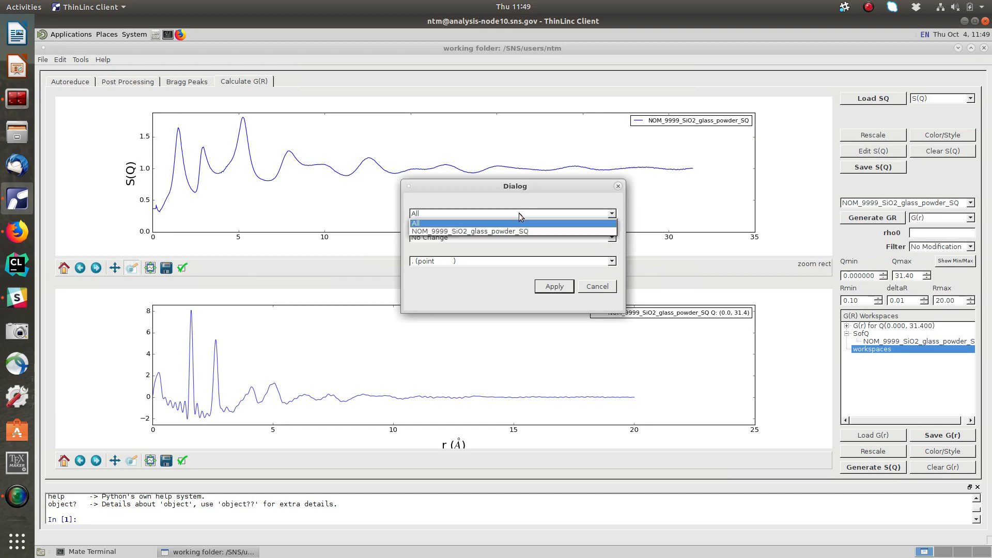
pyautogui.click(506, 231)
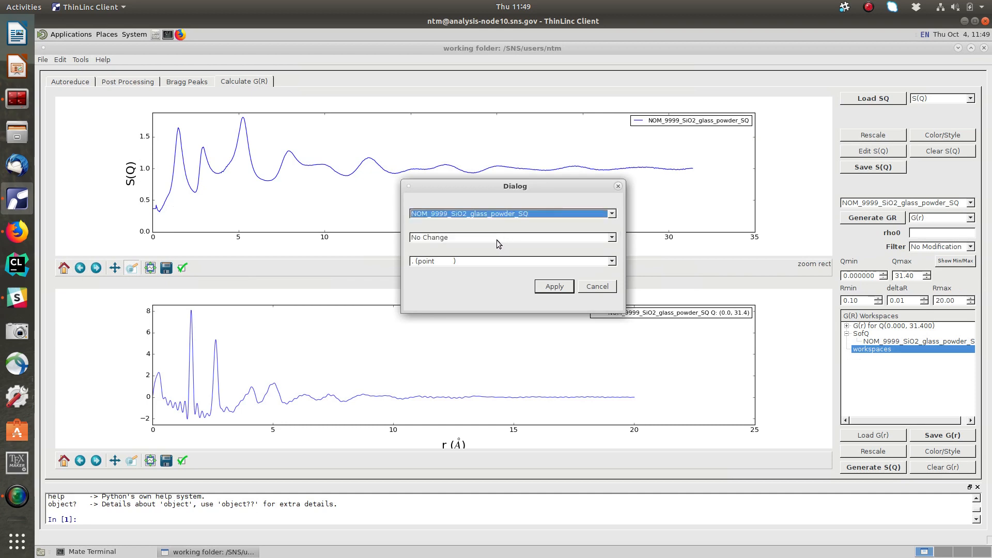
pyautogui.click(497, 240)
pyautogui.click(498, 255)
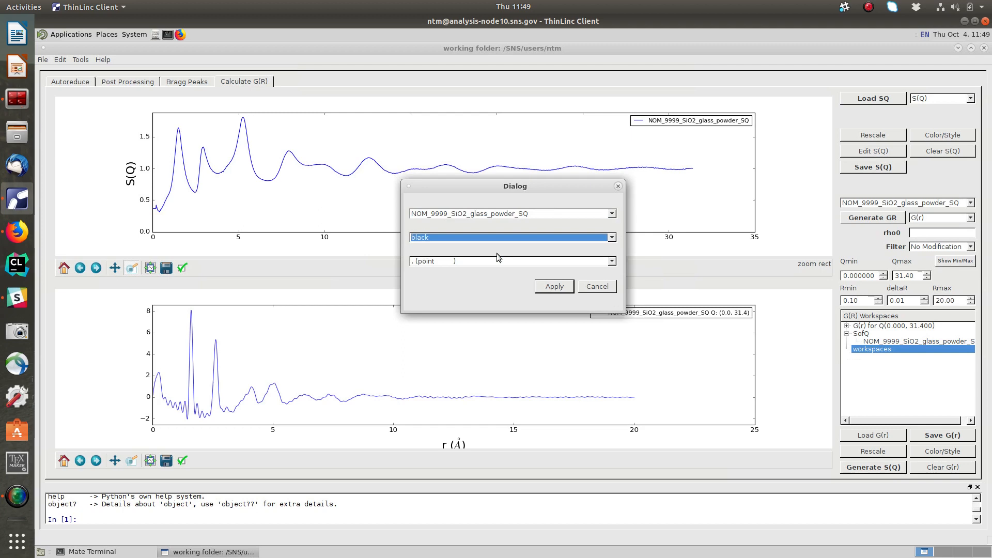
pyautogui.click(499, 262)
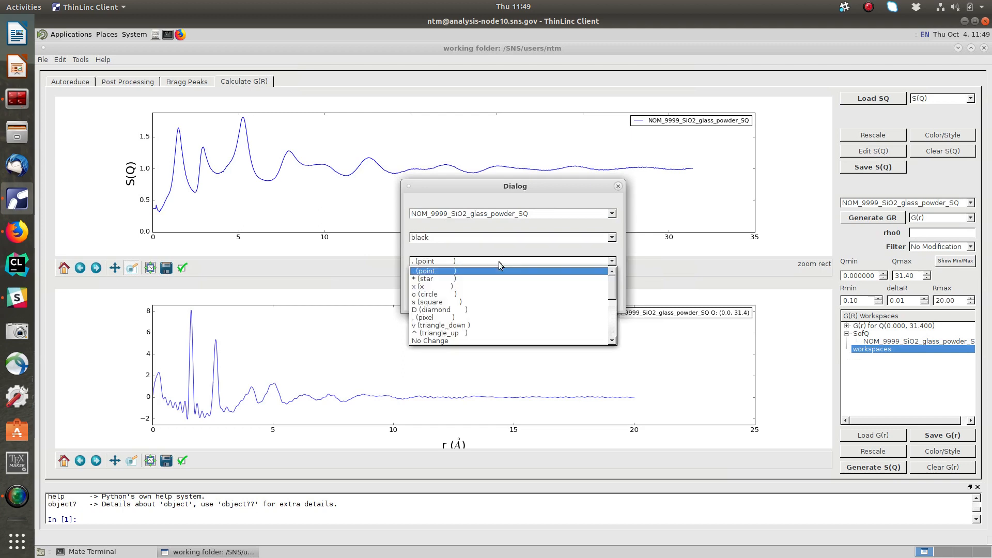
pyautogui.click(498, 262)
pyautogui.click(545, 284)
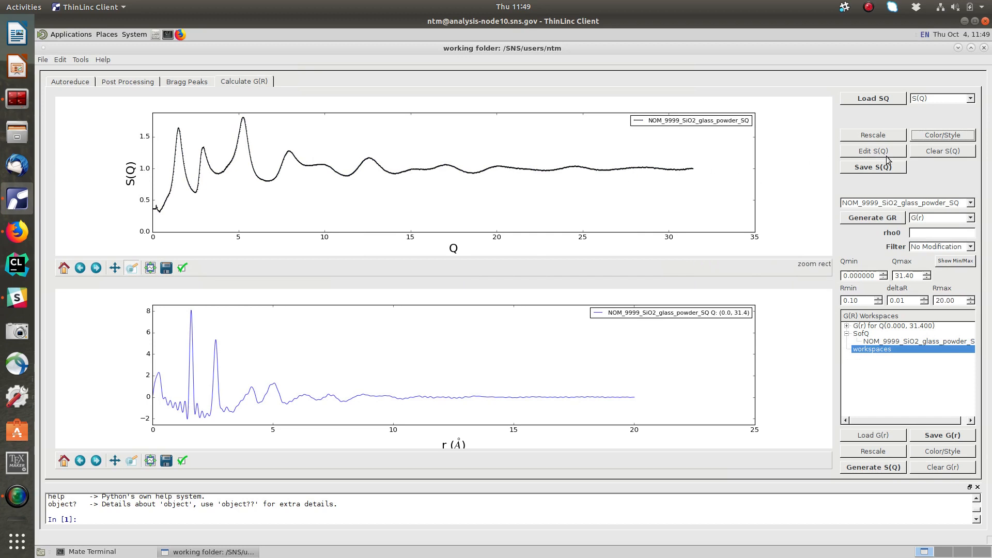
# - Set the marker of all S(Q) curves to None (nothing), leaving the color at No Change
pyautogui.click(923, 137)
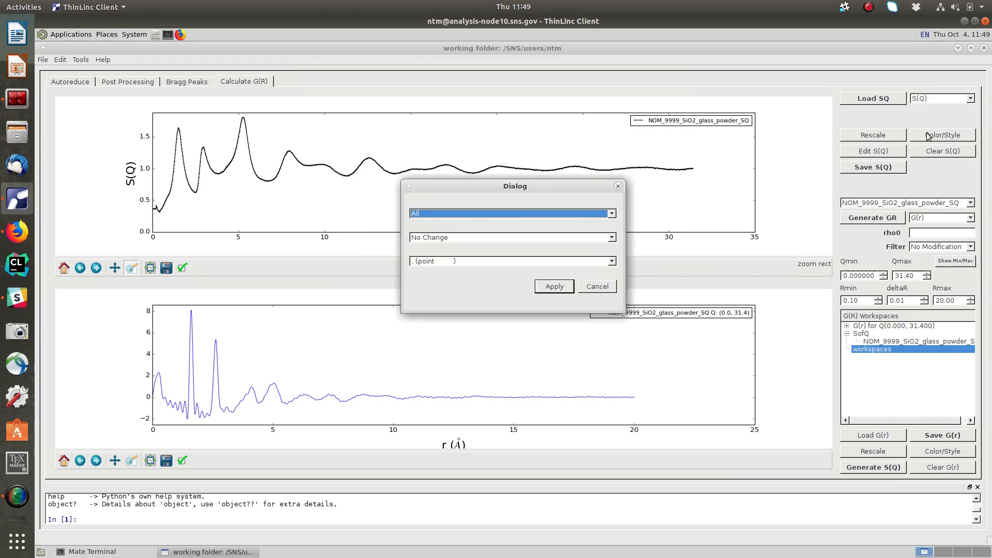
pyautogui.click(610, 262)
pyautogui.scroll(-4, 613, 302)
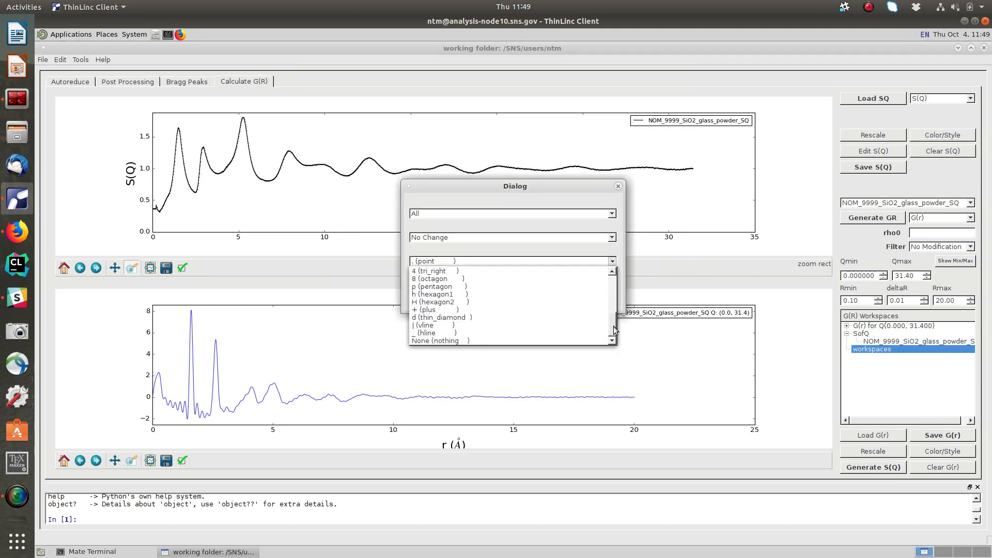
pyautogui.click(536, 352)
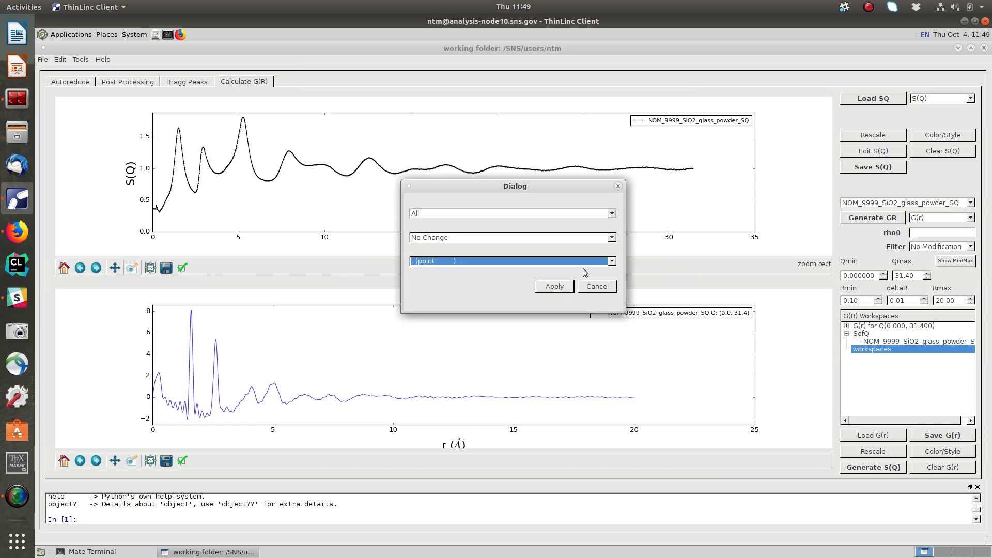
pyautogui.click(612, 261)
pyautogui.moveTo(609, 287); pyautogui.dragTo(610, 328)
pyautogui.click(513, 340)
pyautogui.click(560, 289)
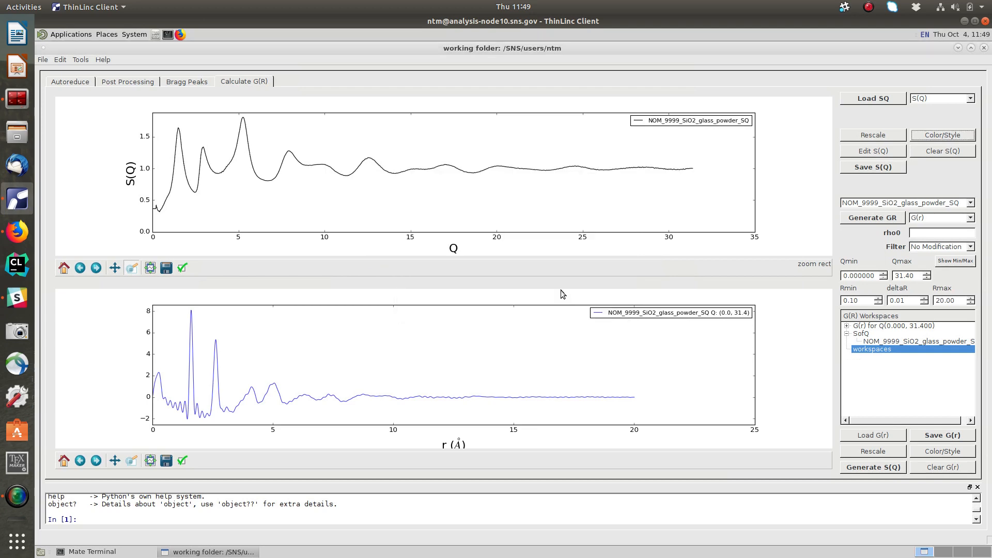
pyautogui.click(884, 152)
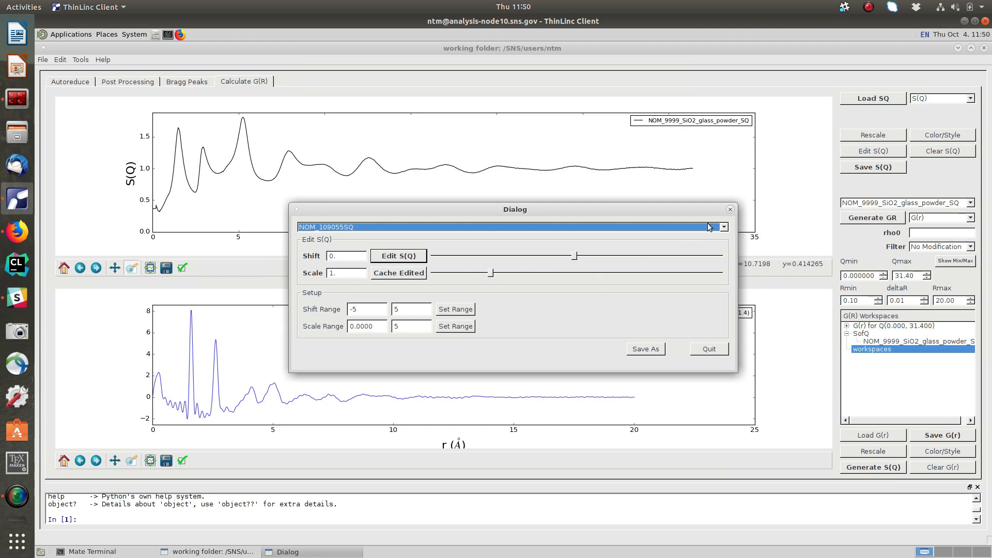
pyautogui.click(724, 229)
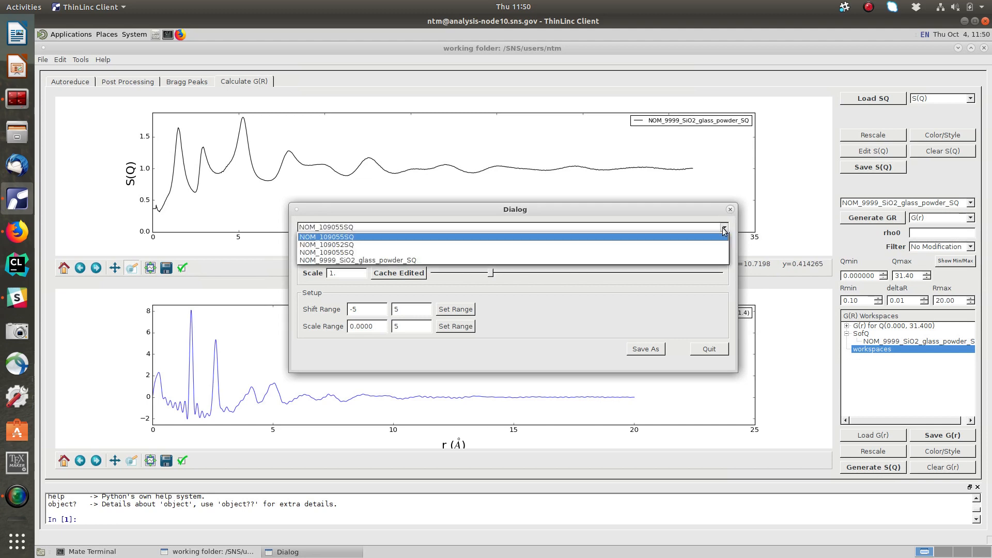
pyautogui.click(652, 260)
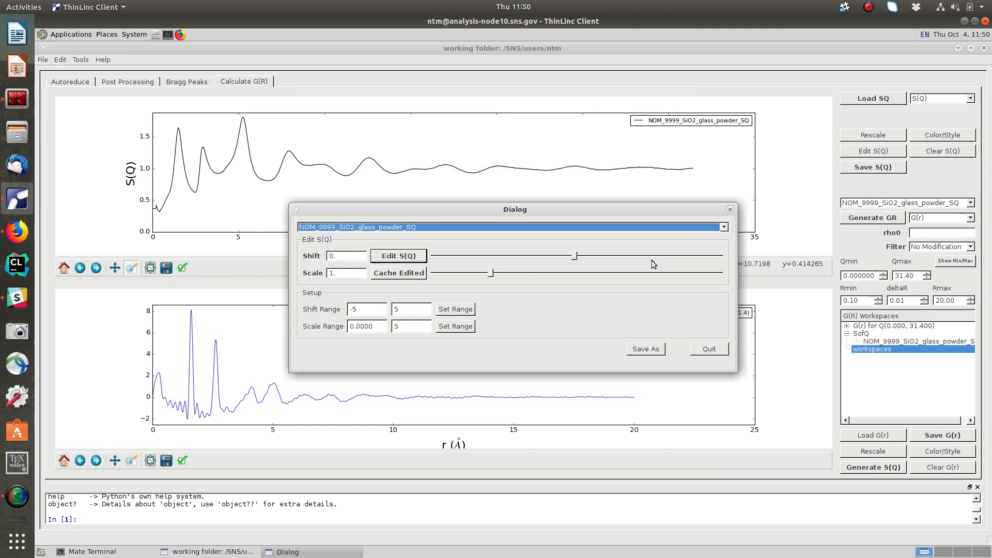
pyautogui.click(730, 210)
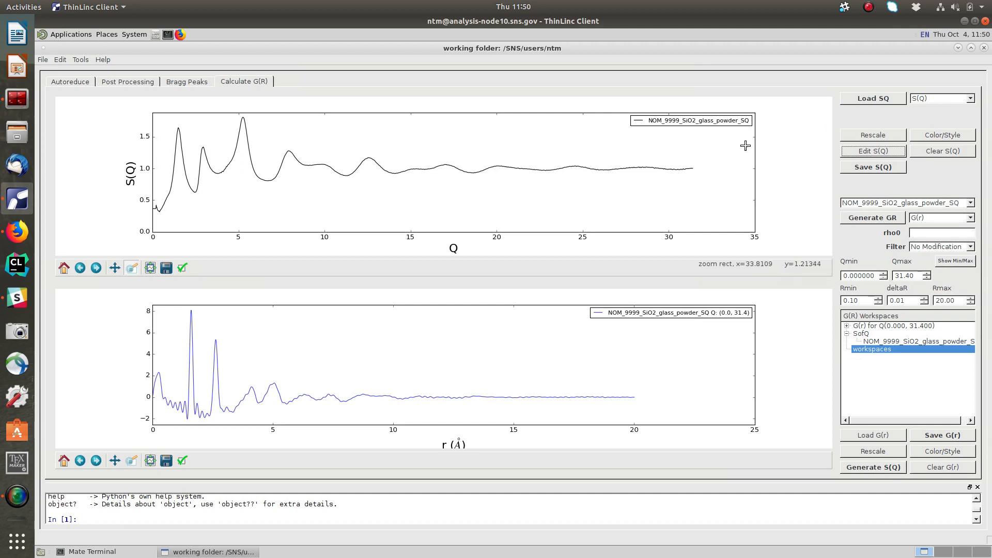
# - Display the SiO2 glass powder data as S(Q)-1 and as Q[S(Q)-1], and return the display to S(Q)
pyautogui.click(940, 103)
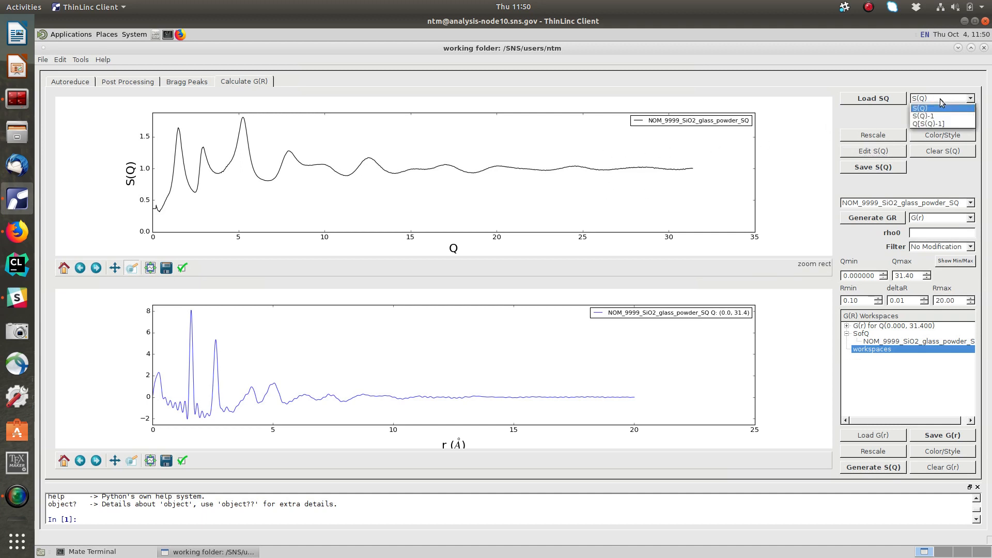
pyautogui.click(939, 120)
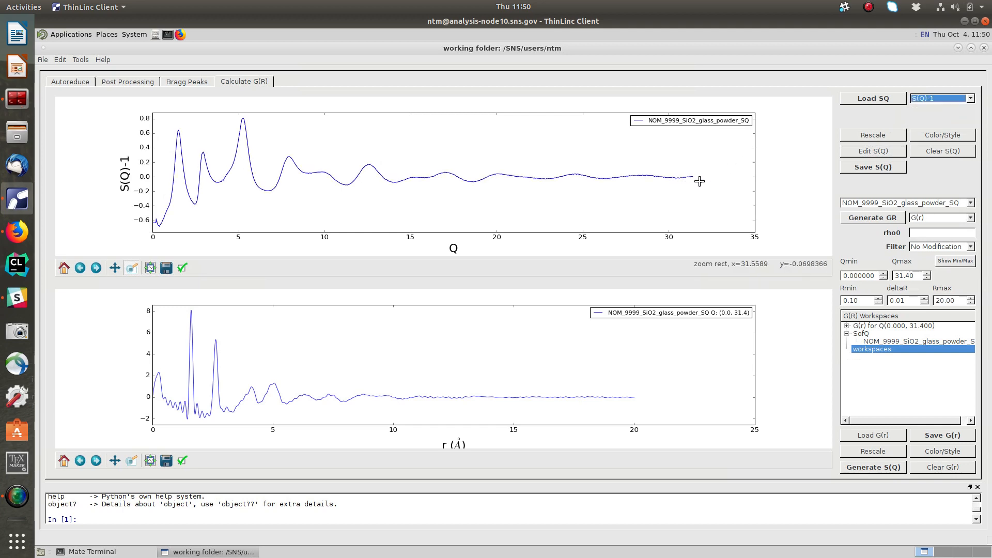
pyautogui.click(930, 99)
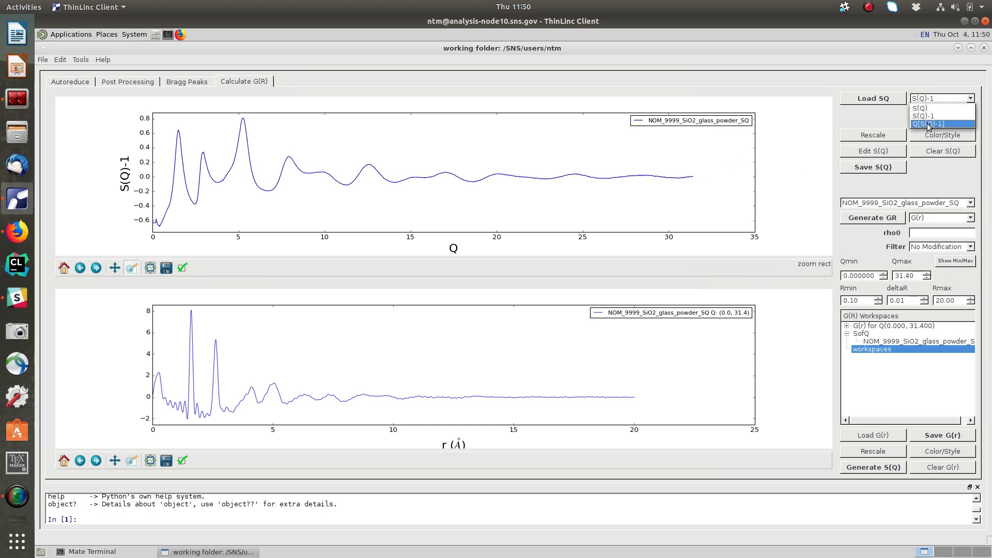
pyautogui.click(928, 124)
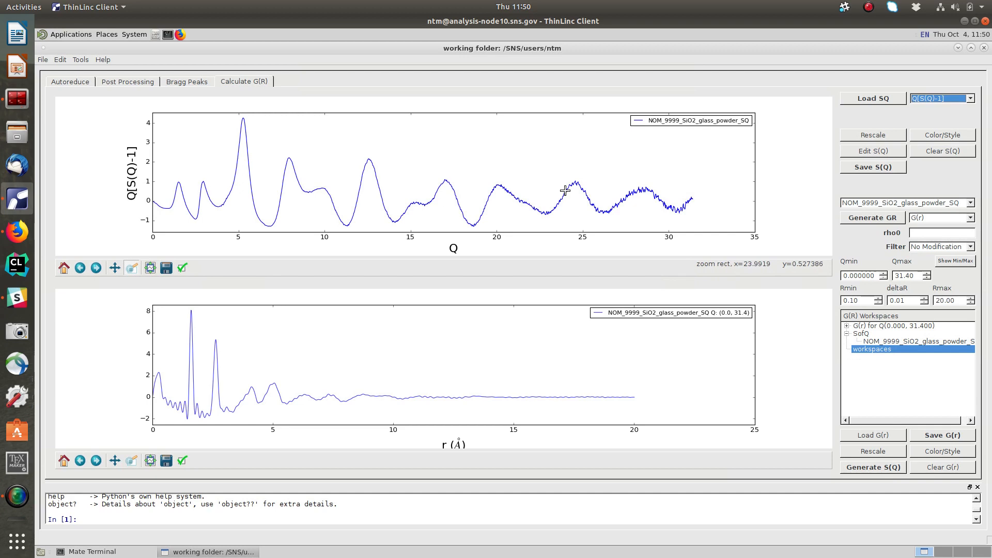
pyautogui.click(936, 98)
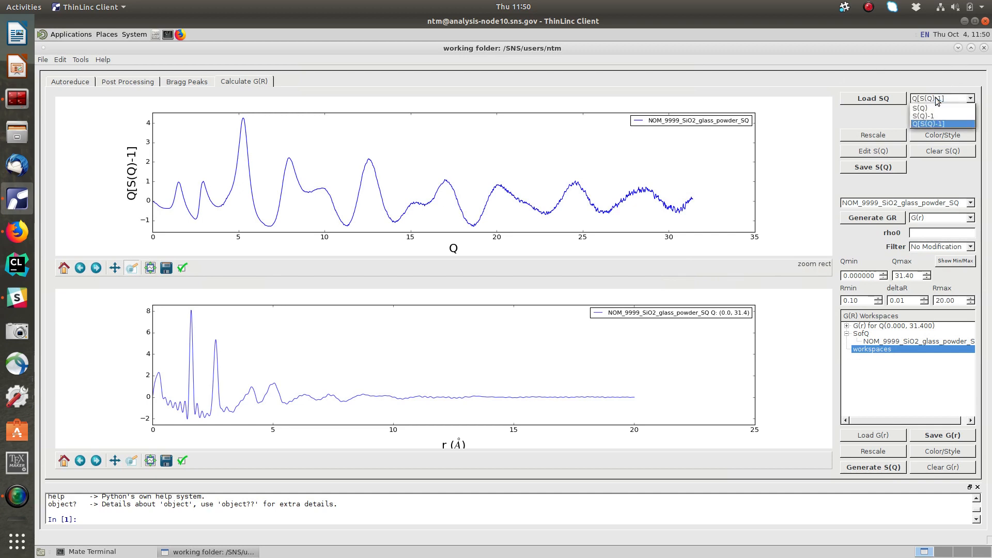
pyautogui.click(934, 109)
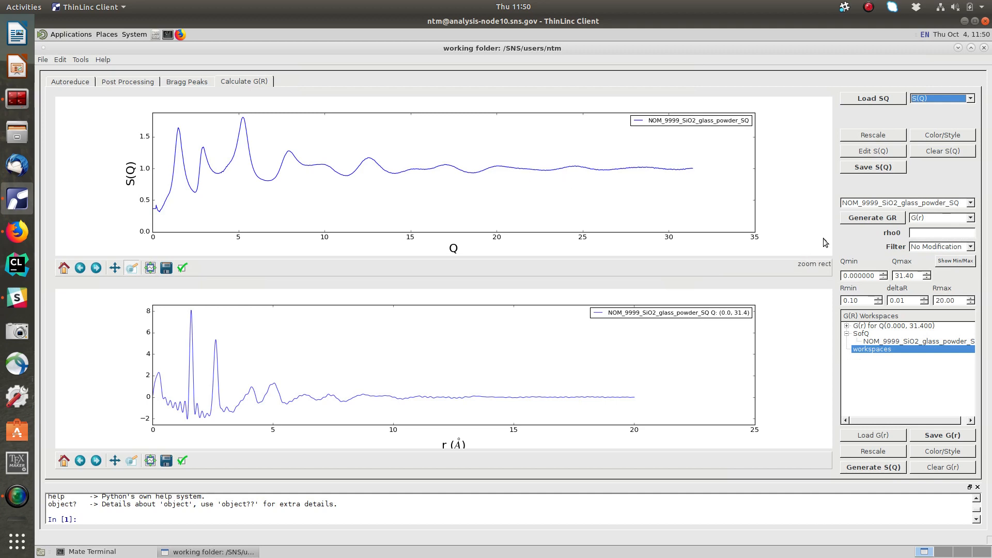
# - Generate G(r) and g(r) curves from NOM_9999_SiO2_glass_powder_SQ with no filter modification
pyautogui.click(873, 221)
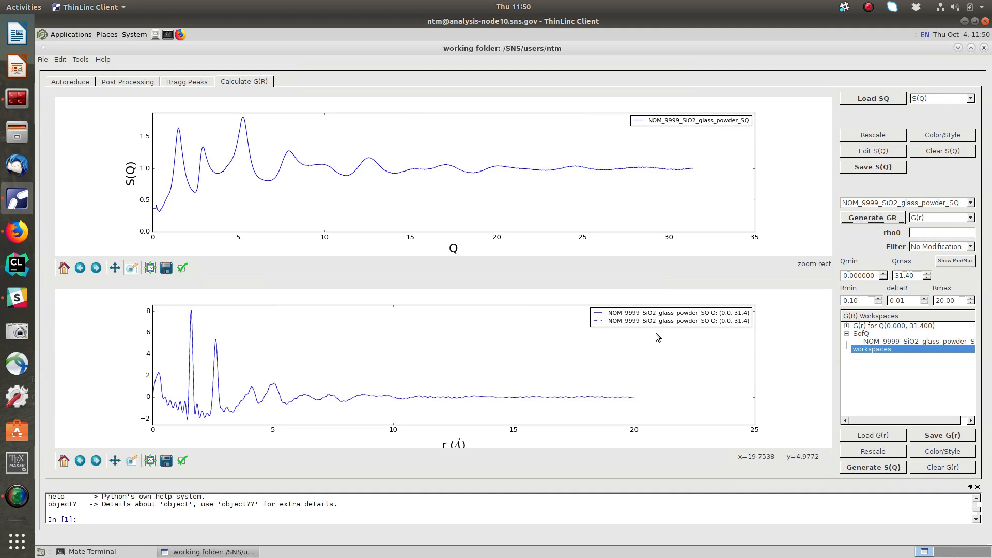
pyautogui.click(938, 220)
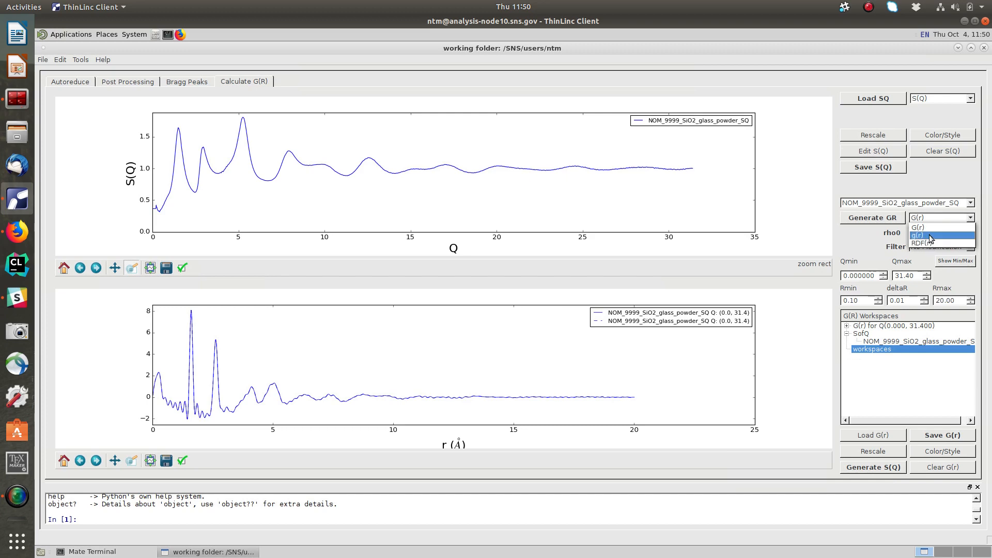
pyautogui.click(928, 235)
pyautogui.click(895, 219)
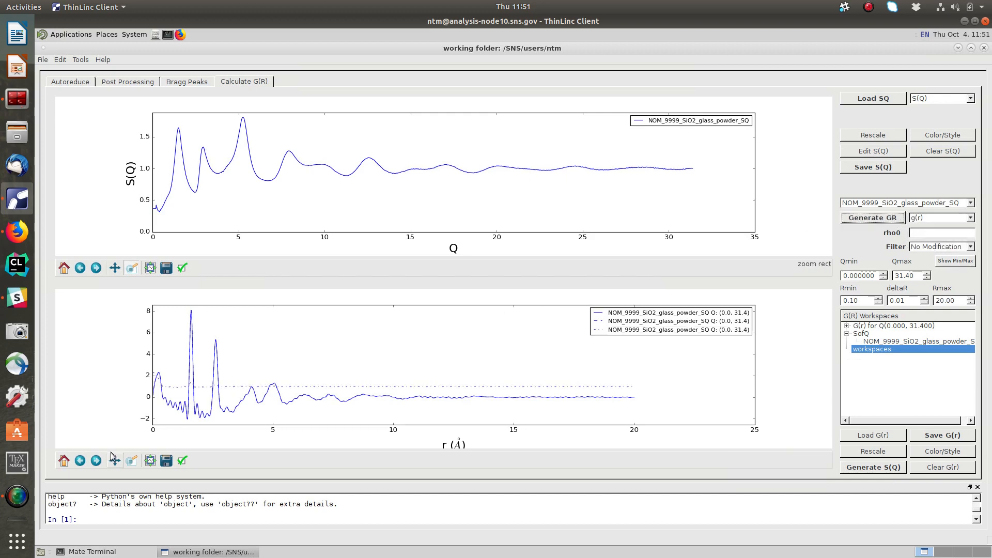
# - Zoom the G(r) plot to a rectangle from about r 0.7 to 8.4 around the g(r) curve
pyautogui.click(128, 461)
pyautogui.moveTo(168, 380); pyautogui.dragTo(354, 395)
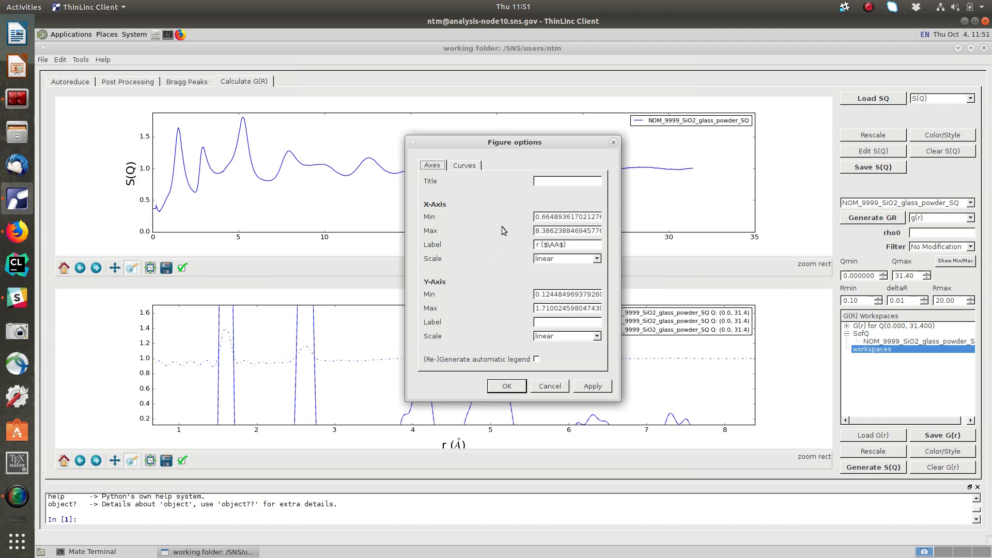
pyautogui.click(475, 166)
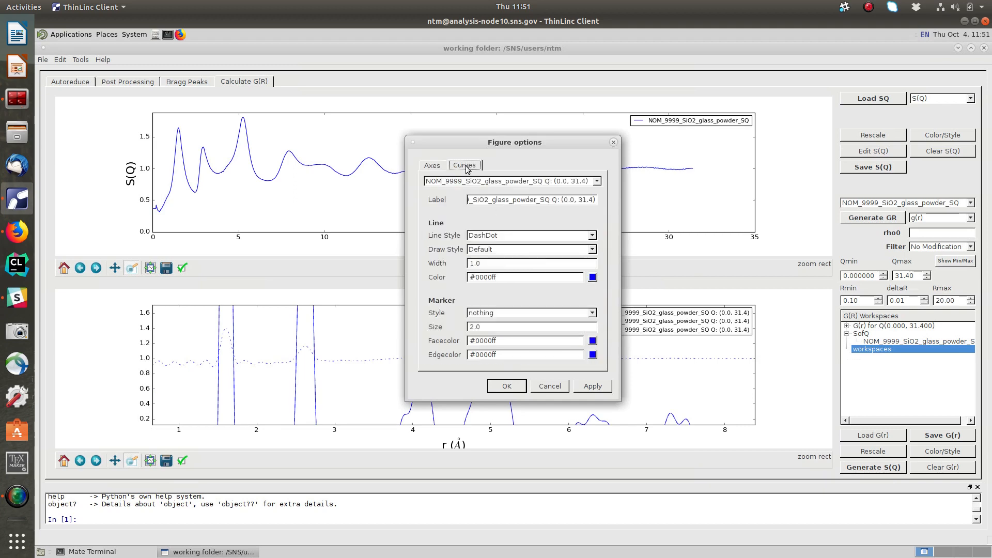
pyautogui.click(515, 182)
pyautogui.click(514, 184)
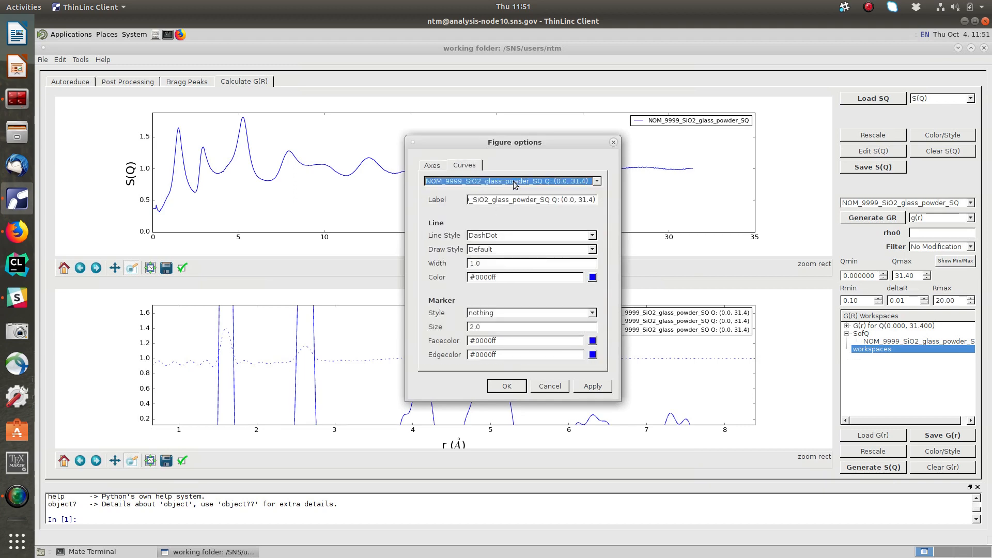
pyautogui.click(551, 386)
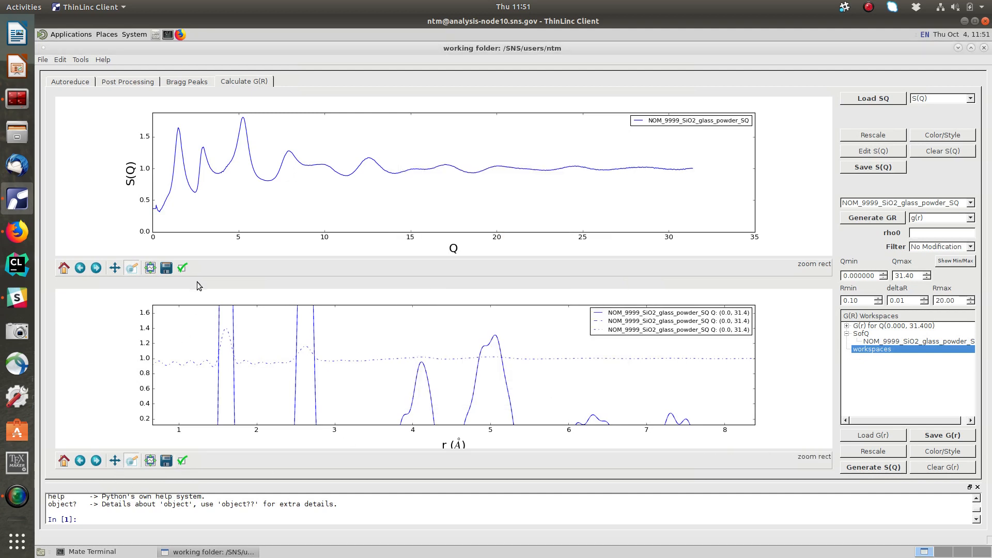
# - Color the last of the three NOM_9999_SiO2_glass_powder_SQ curves in the G(r) plot black with the point marker
pyautogui.moveTo(210, 320); pyautogui.dragTo(339, 388)
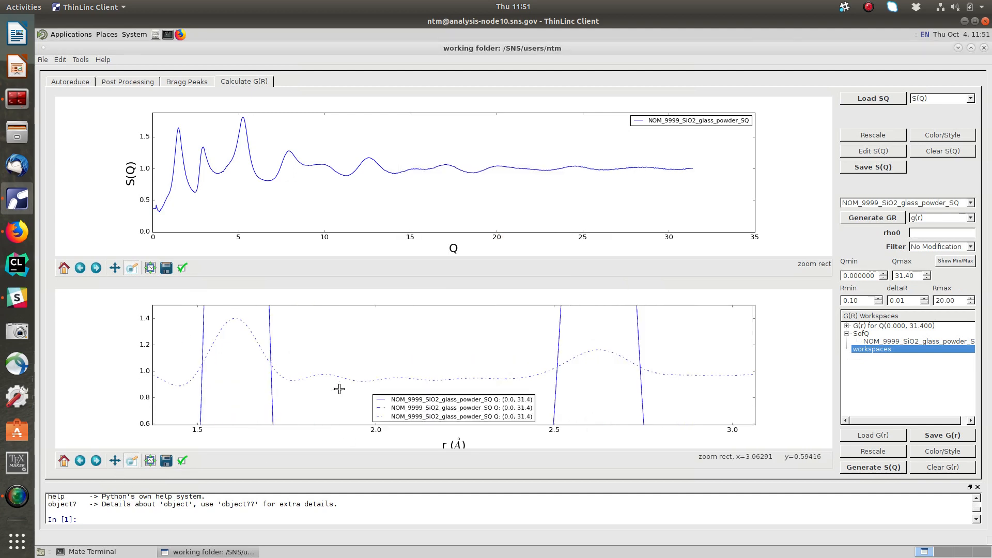
pyautogui.click(961, 453)
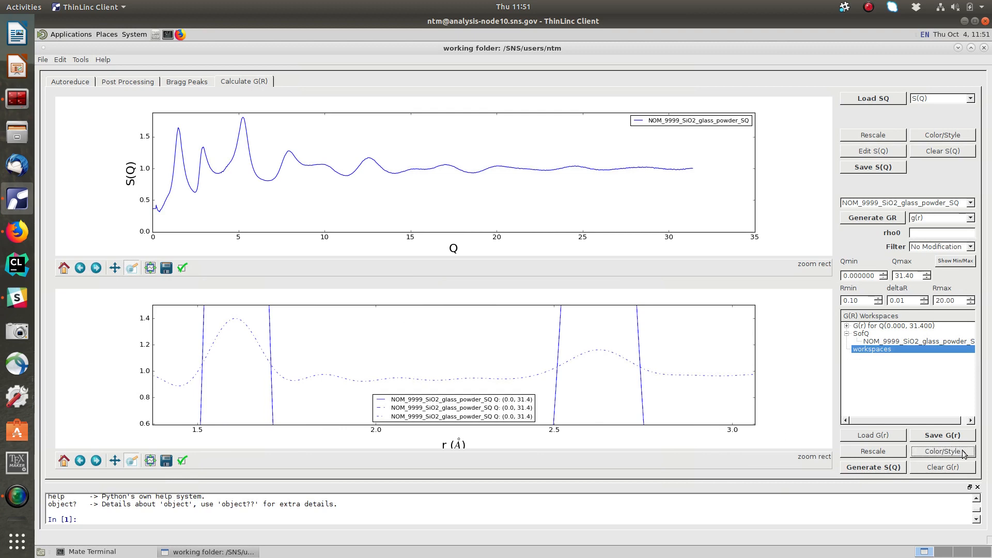
pyautogui.click(535, 213)
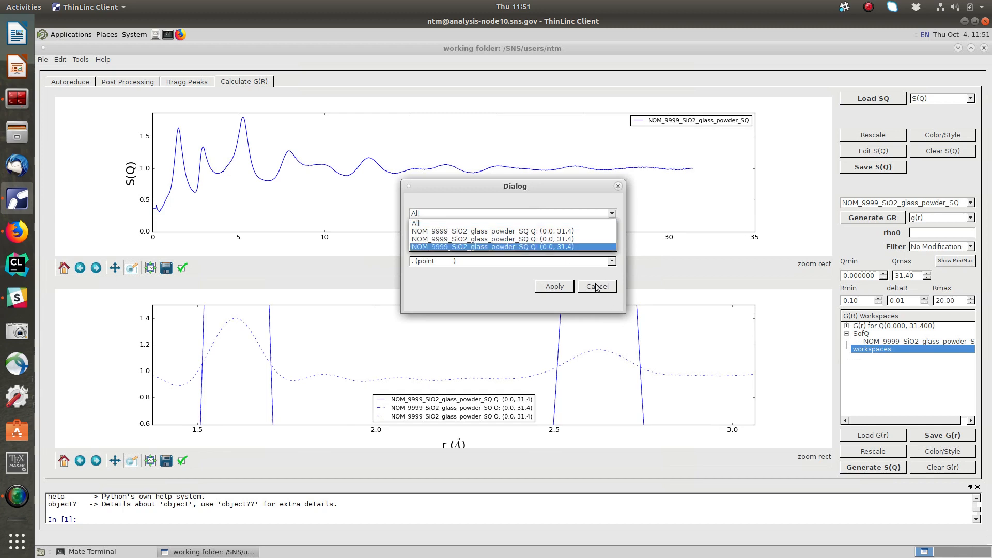
pyautogui.click(571, 247)
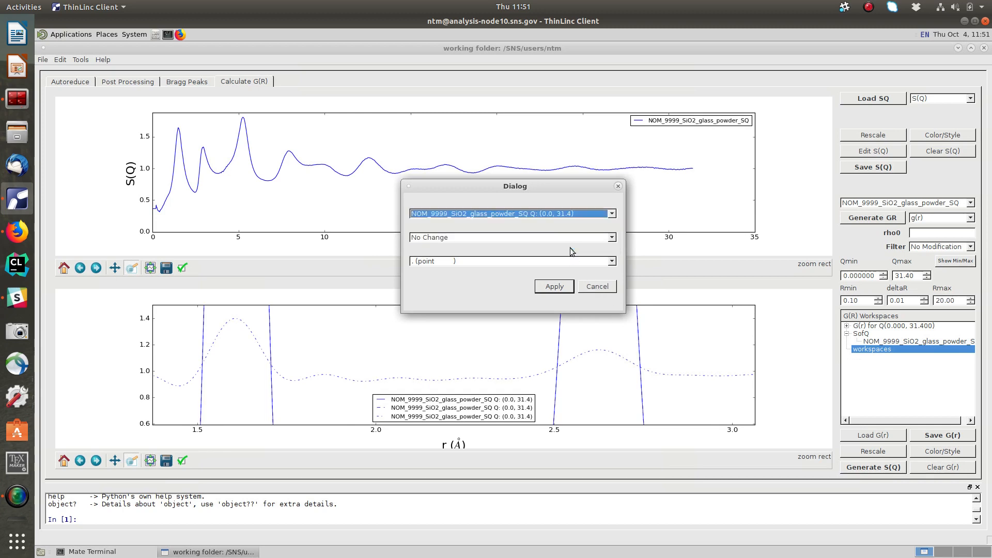
pyautogui.click(532, 238)
pyautogui.click(525, 253)
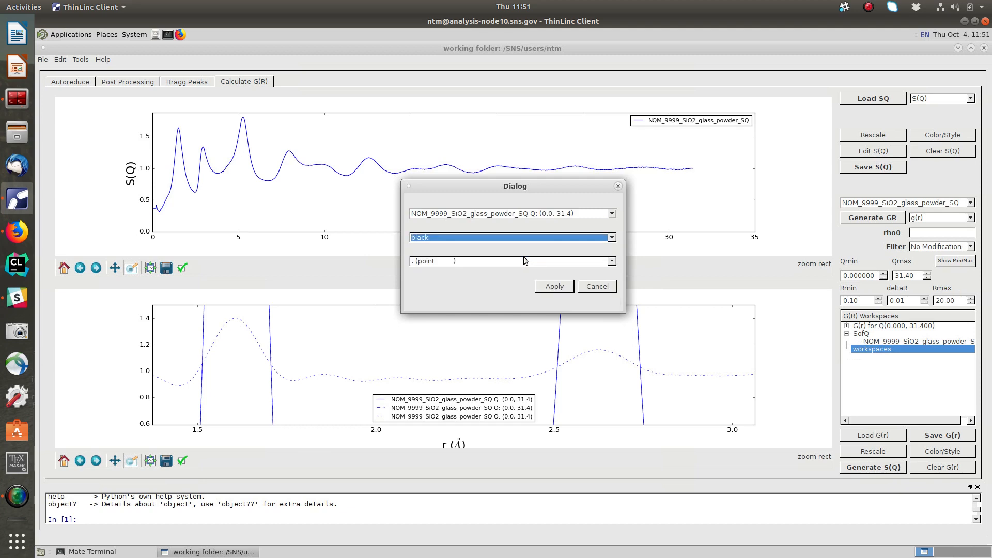
pyautogui.click(555, 287)
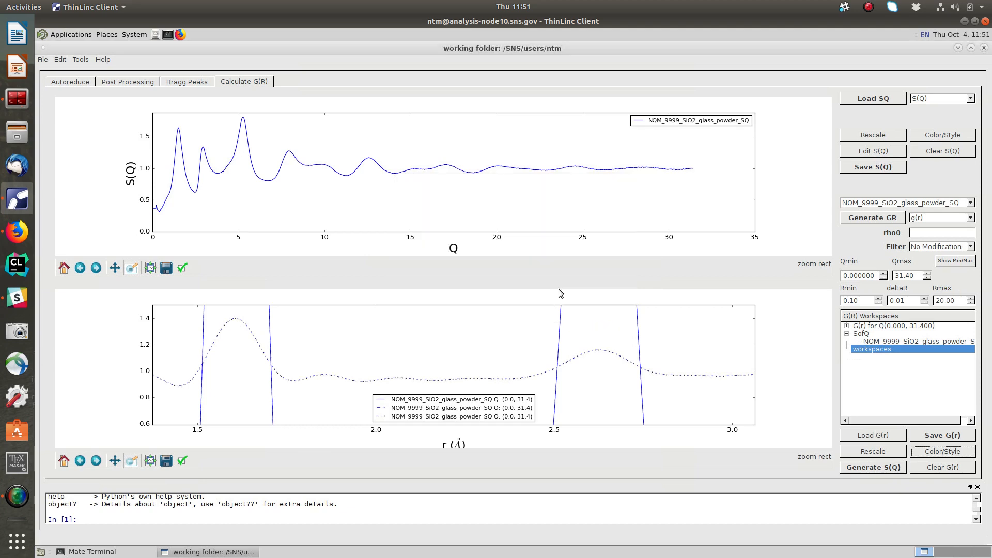
# - Restyle the last of the three G(r) plot curves with the star marker and red color, and restore the full view
pyautogui.click(946, 451)
pyautogui.click(522, 215)
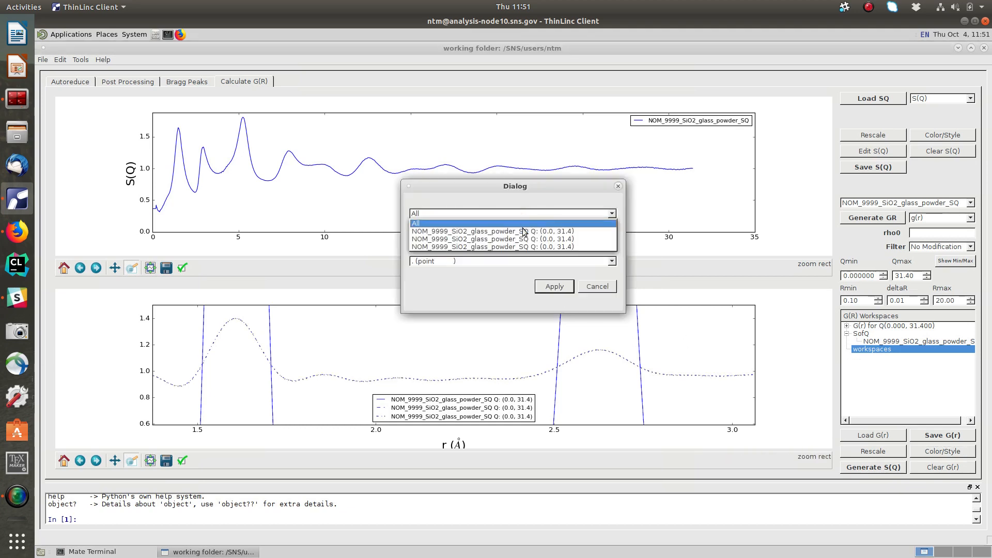
pyautogui.click(520, 244)
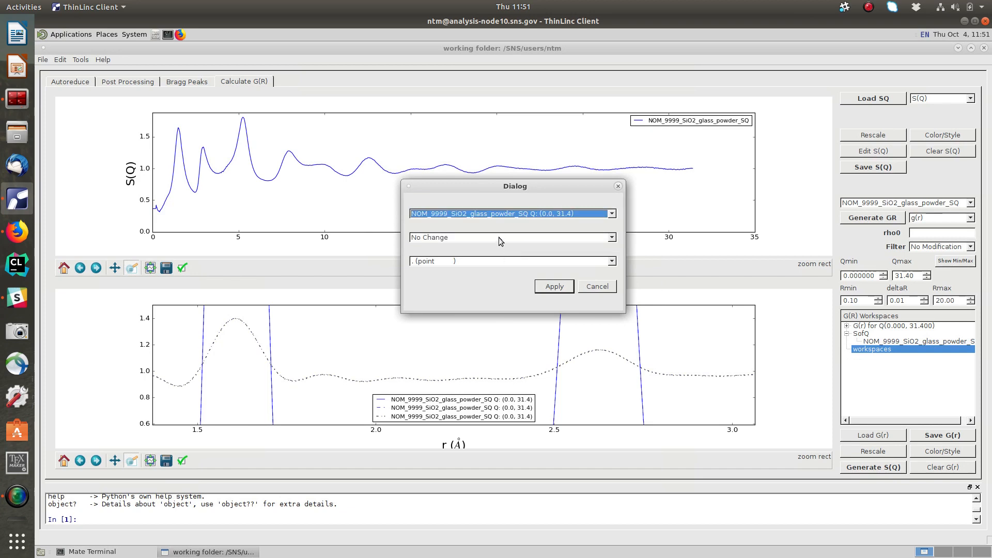
pyautogui.click(481, 262)
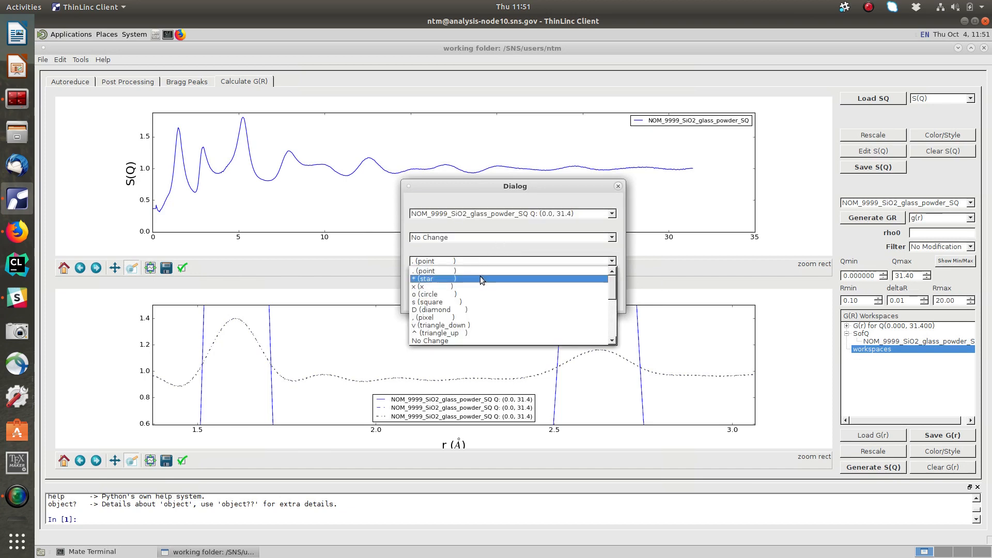
pyautogui.click(479, 278)
pyautogui.click(472, 238)
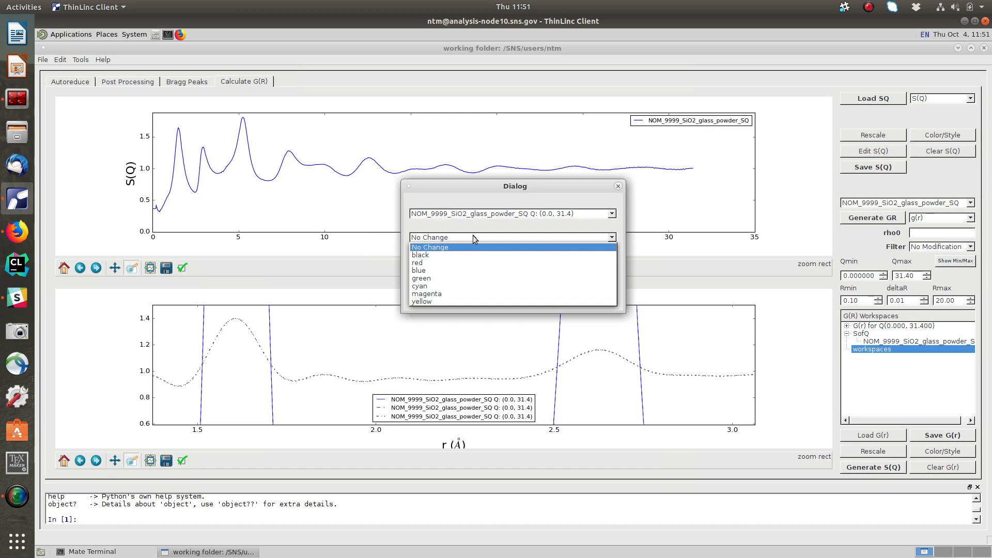
pyautogui.click(464, 262)
pyautogui.click(548, 285)
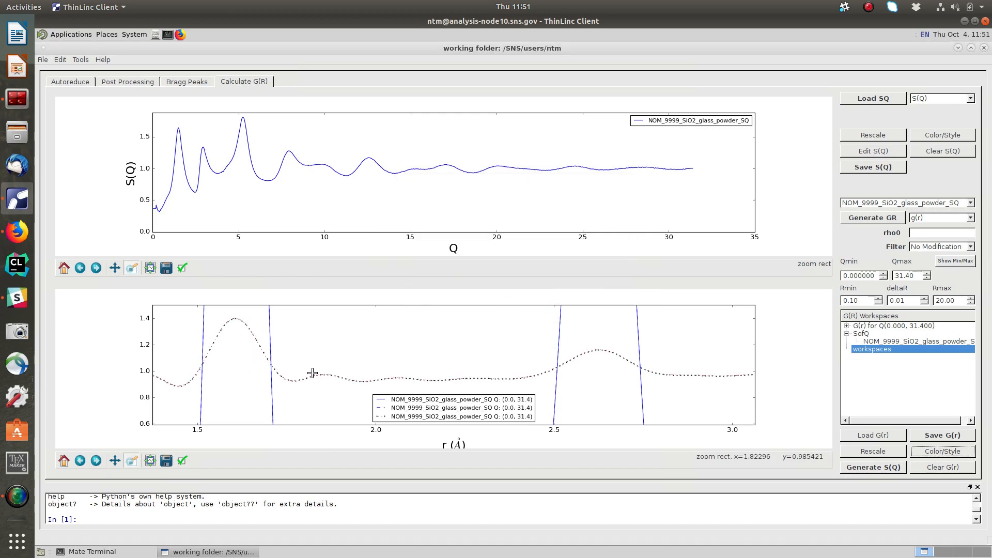
pyautogui.click(64, 461)
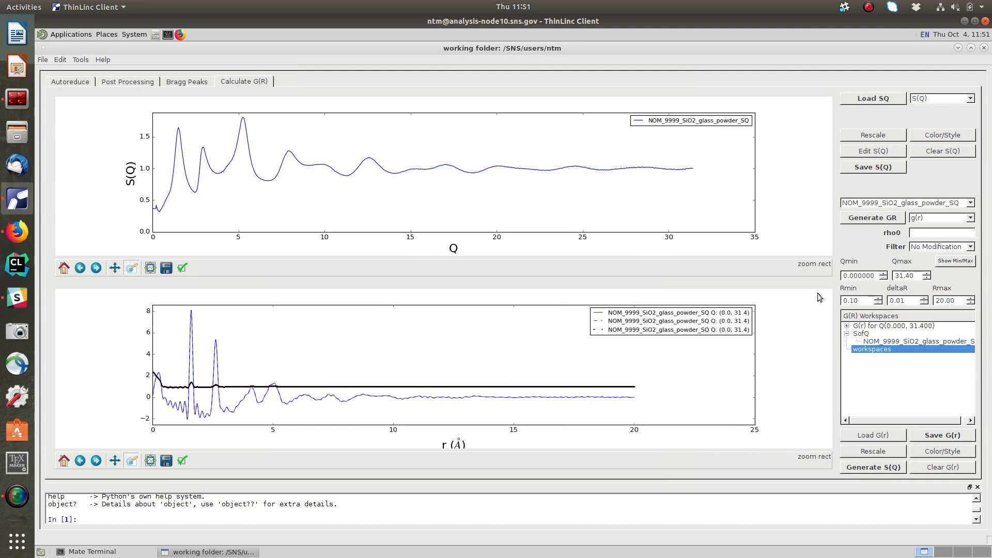
# - Set the function to generate to G(r) and the filter to Lorch
pyautogui.click(941, 235)
pyautogui.click(927, 220)
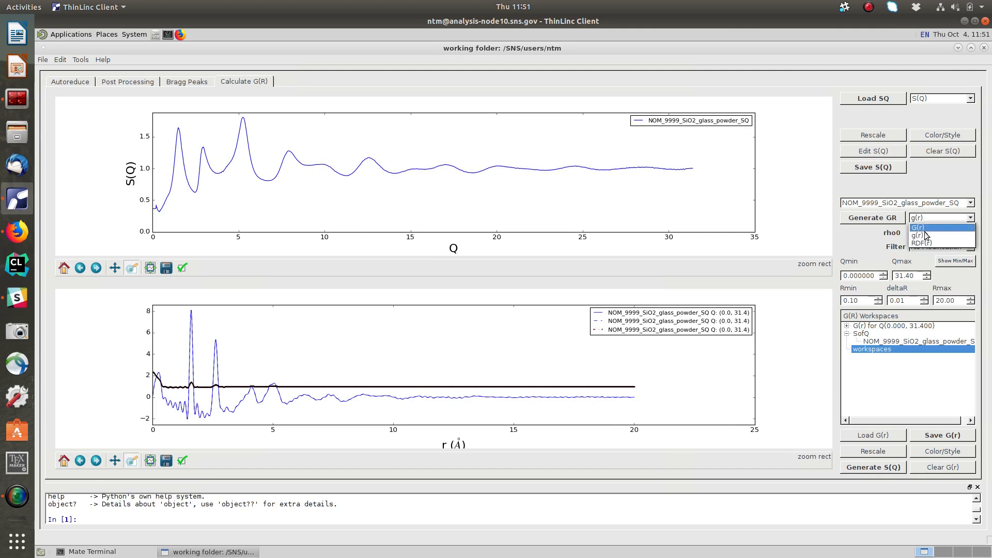
pyautogui.click(886, 247)
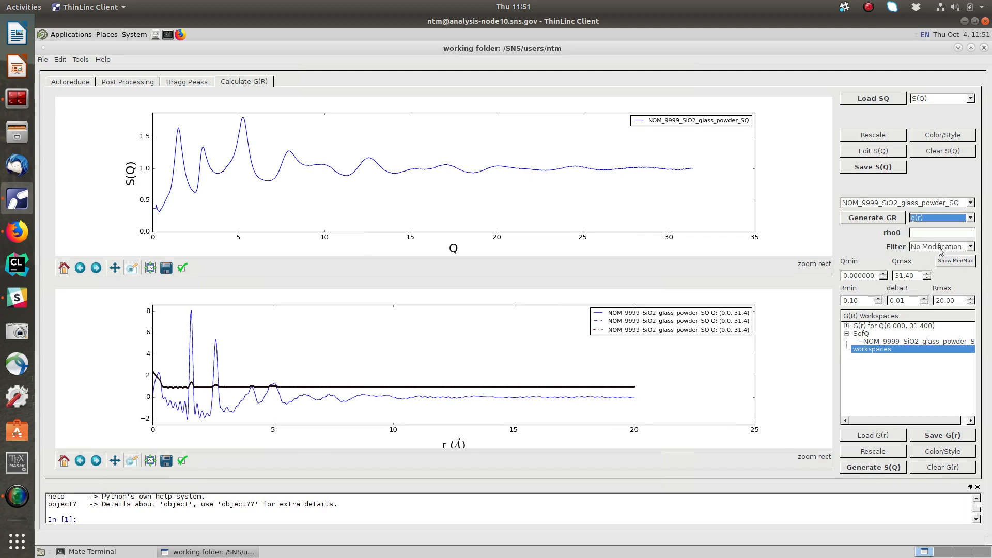
pyautogui.click(941, 248)
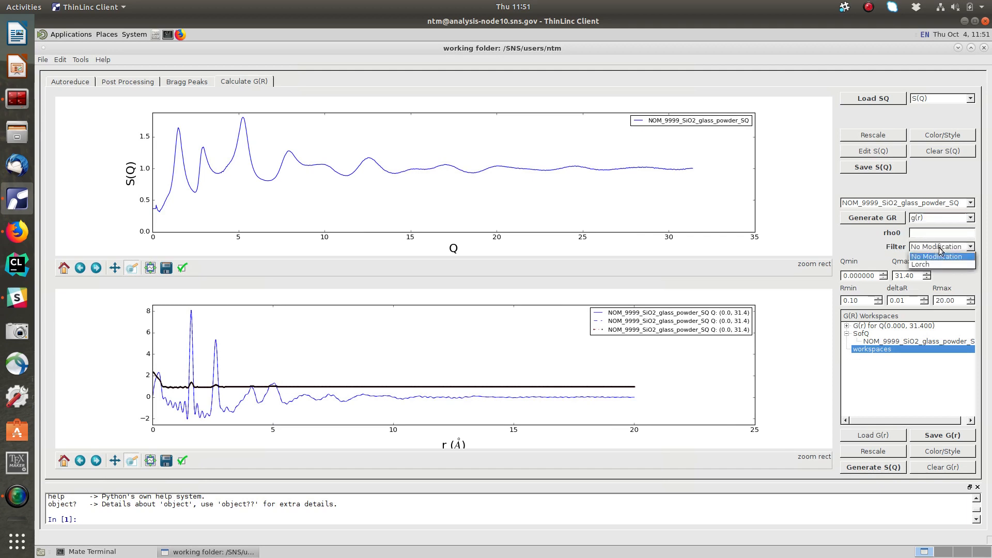
pyautogui.click(922, 218)
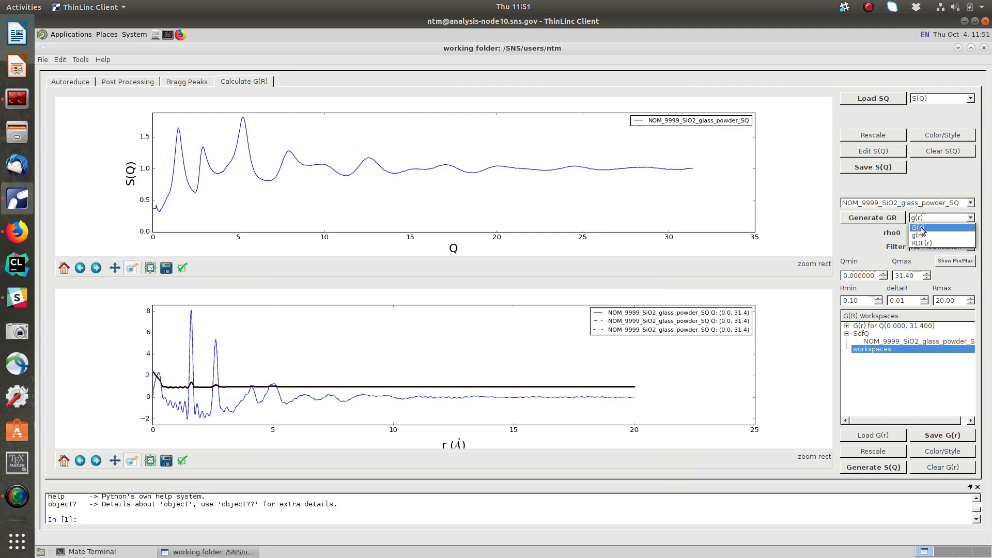
pyautogui.click(921, 227)
pyautogui.click(922, 248)
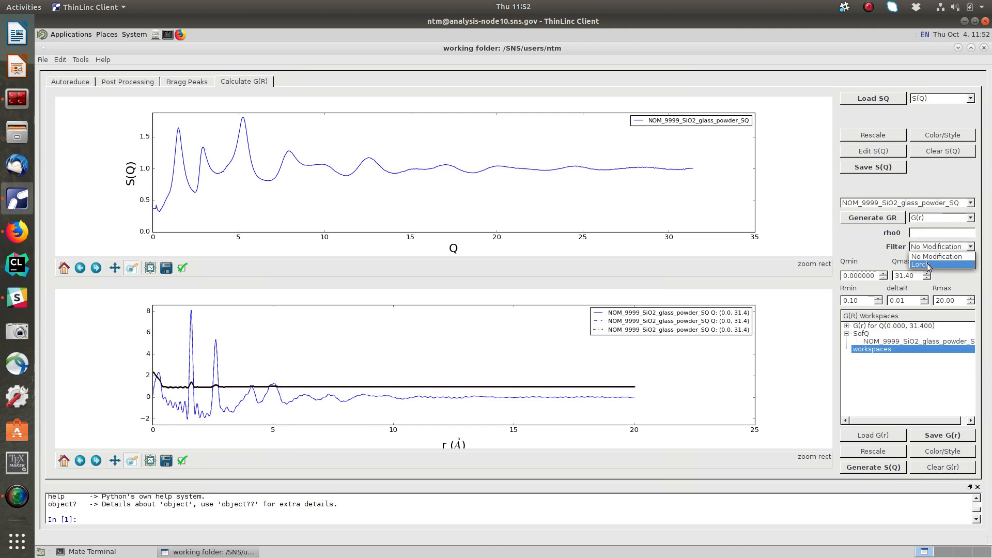
pyautogui.click(928, 265)
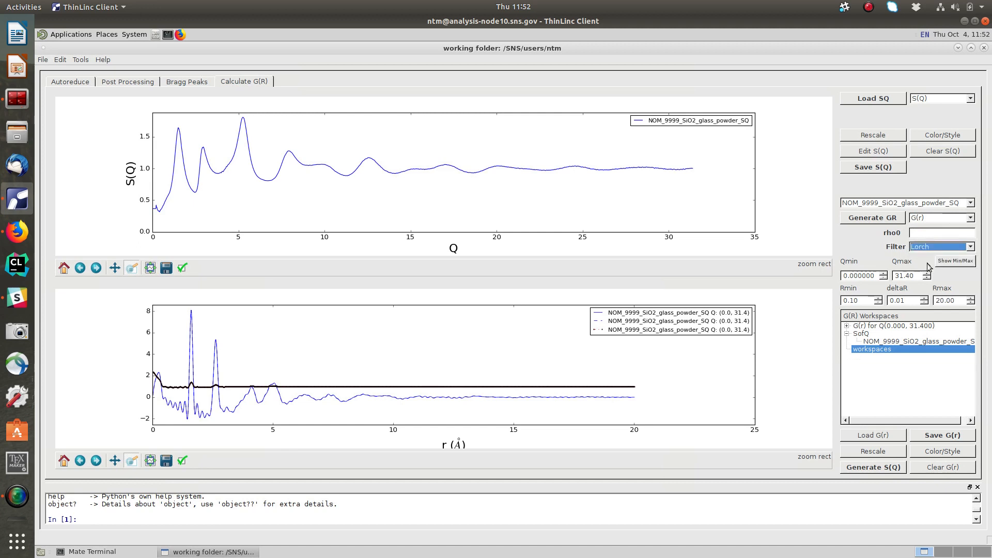
# - Generate the Lorch-filtered G(r) and zoom the G(r) plot to r from about 1.0 to 3.6 around the first two peaks
pyautogui.click(866, 221)
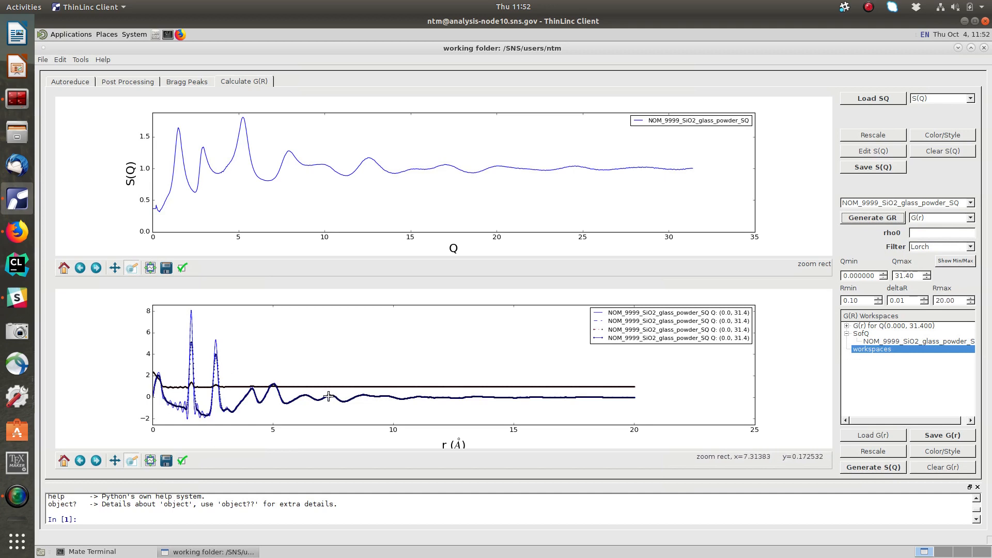
pyautogui.moveTo(176, 310); pyautogui.dragTo(240, 431)
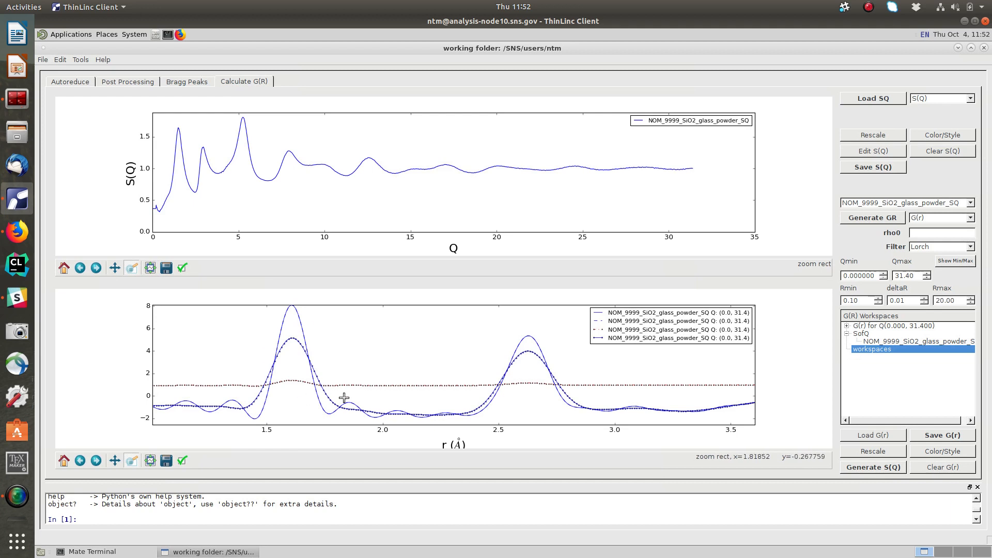
# - Generate G(r) with the filter set to No Modification and Qmax set to 25, showing the Q limits on the S(Q) plot
pyautogui.click(936, 248)
pyautogui.click(936, 257)
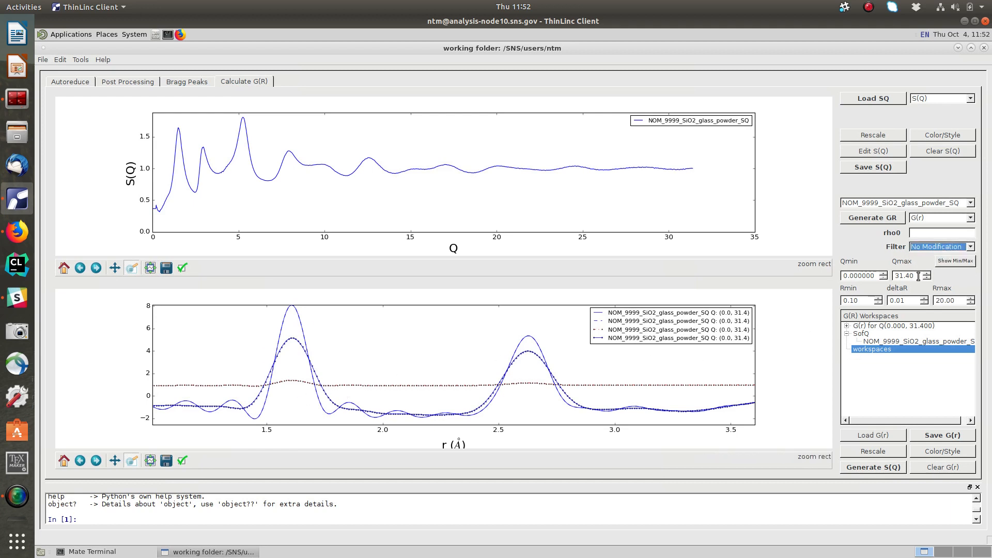
pyautogui.moveTo(918, 277); pyautogui.dragTo(892, 278)
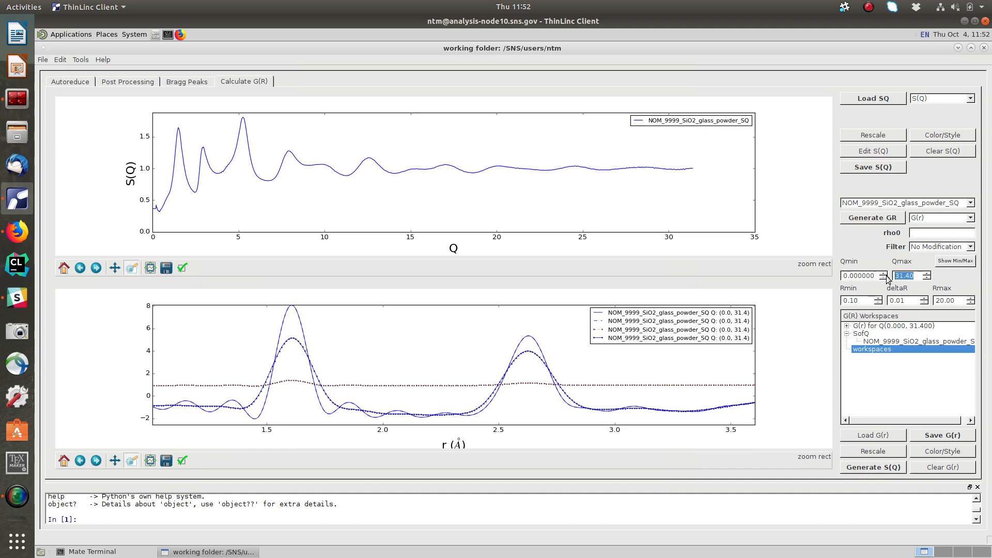
pyautogui.write('25')
pyautogui.press('Return')
pyautogui.click(952, 262)
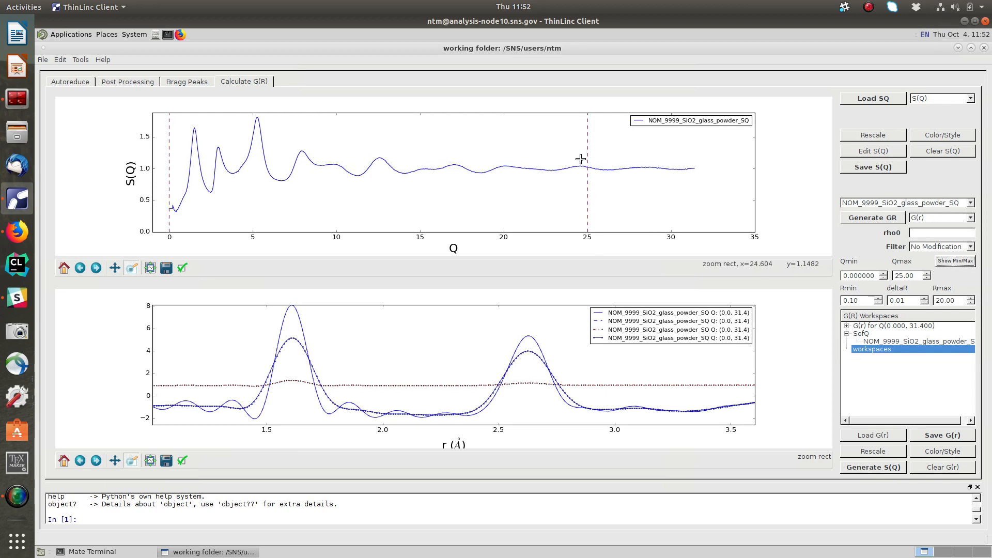
pyautogui.click(874, 219)
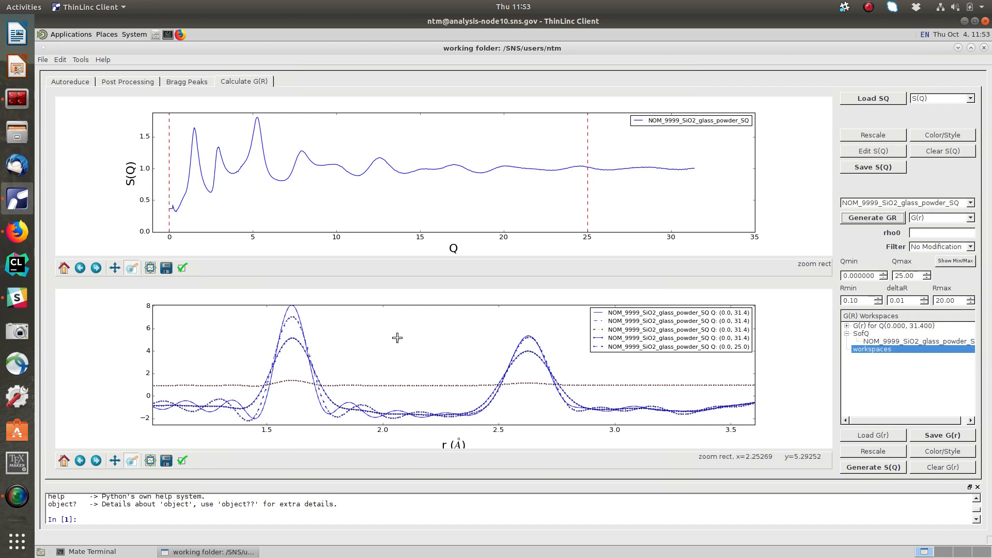
# - Restore the full G(r) plot view and generate G(r) with Rmax set to 50
pyautogui.click(63, 460)
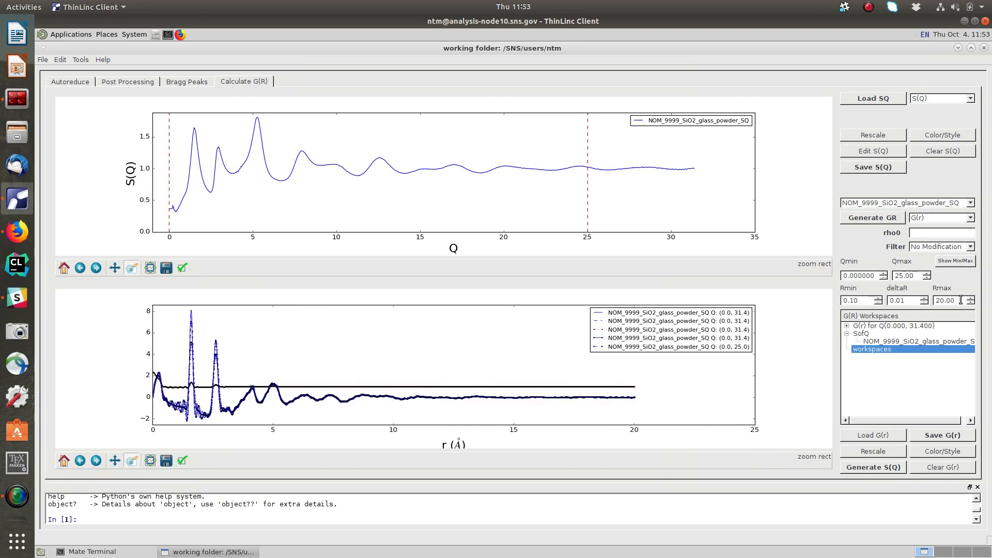
pyautogui.moveTo(960, 301); pyautogui.dragTo(919, 301)
pyautogui.write('50')
pyautogui.click(875, 218)
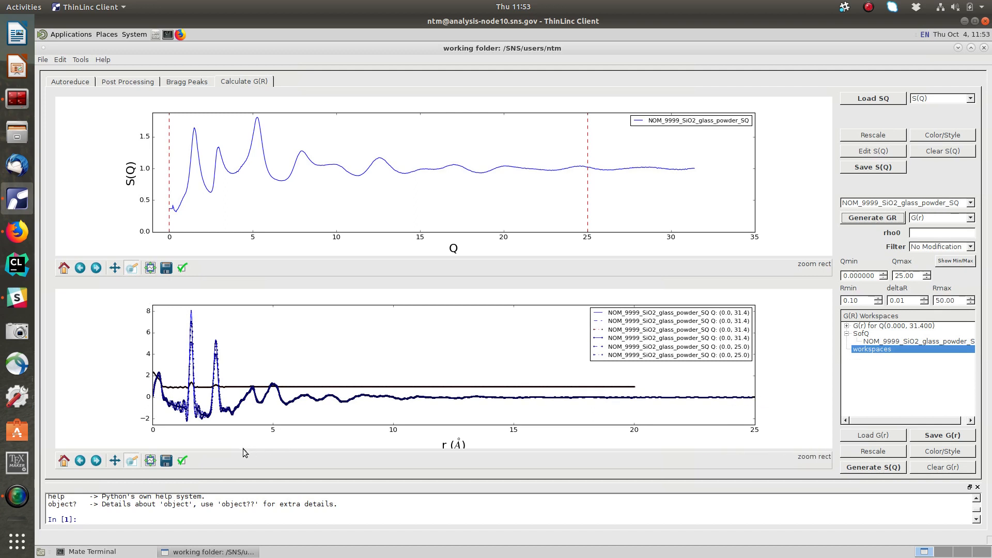
# - Set the X-axis maximum of the G(r) plot to 60
pyautogui.click(184, 458)
pyautogui.moveTo(558, 231); pyautogui.dragTo(519, 233)
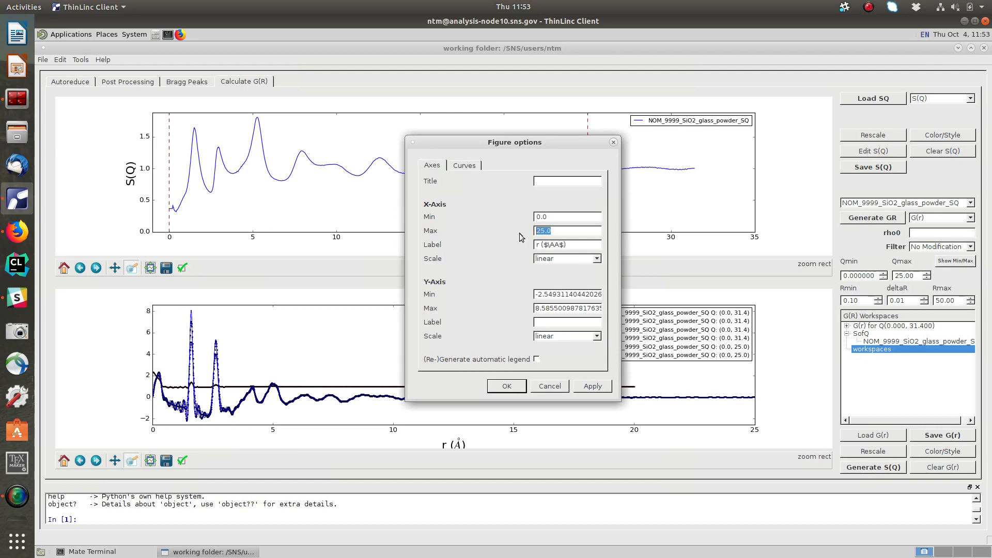
pyautogui.write('60')
pyautogui.click(580, 387)
pyautogui.click(555, 387)
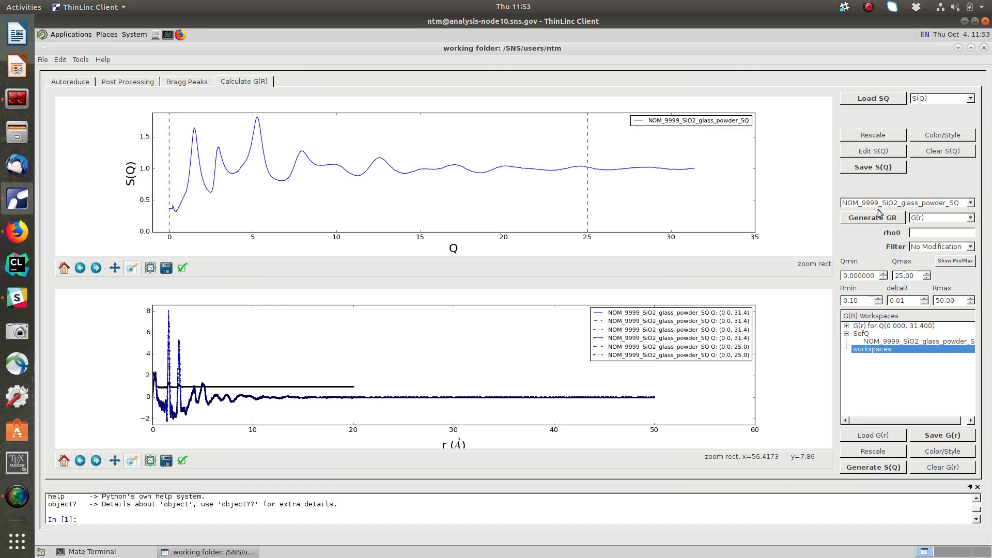
# - Expand the G(r) for Q(0.000, 31.400) workspace group and send the NOM_9999_SiO2_glass_powder_SQ workspace under SofQ to IPython
pyautogui.moveTo(897, 339)
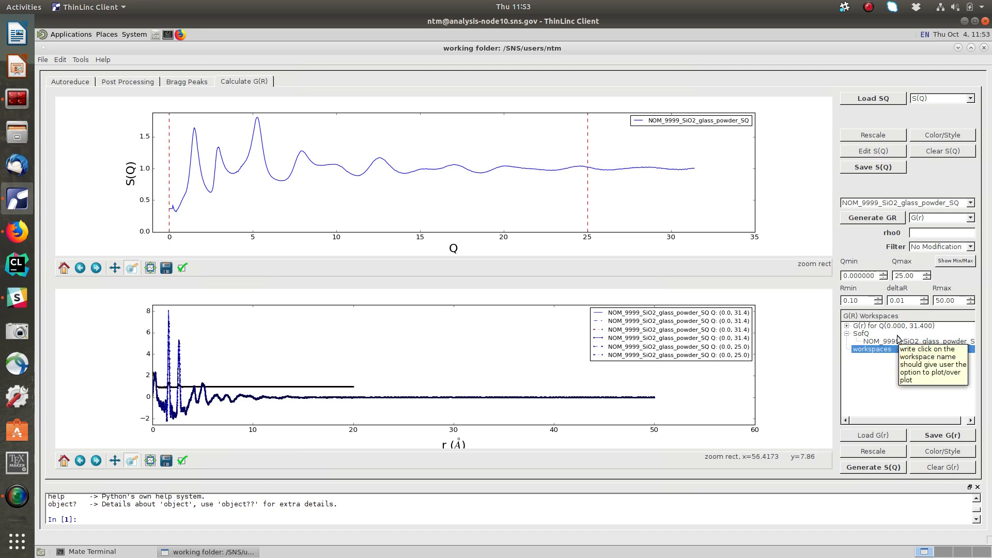
pyautogui.click(846, 325)
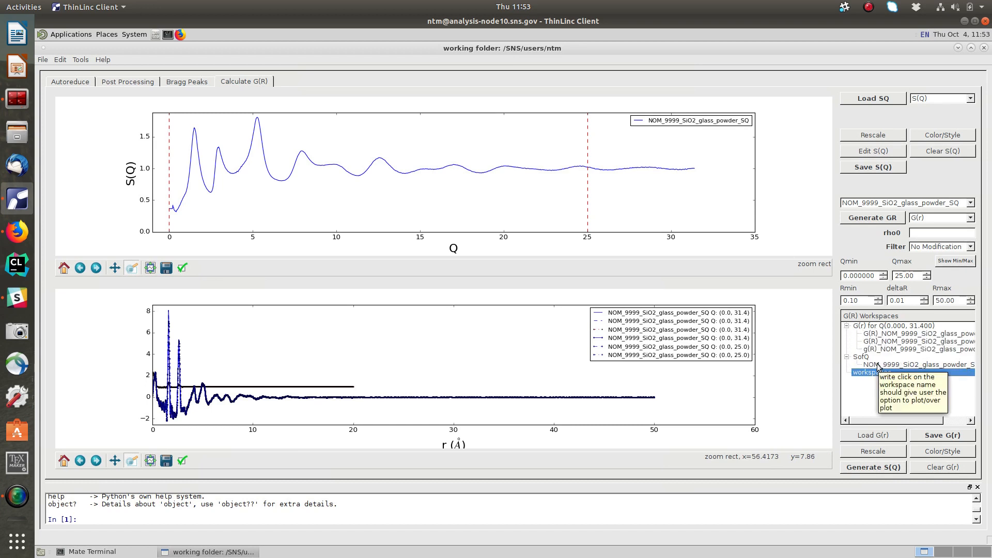
pyautogui.click(877, 364)
pyautogui.rightClick(877, 366)
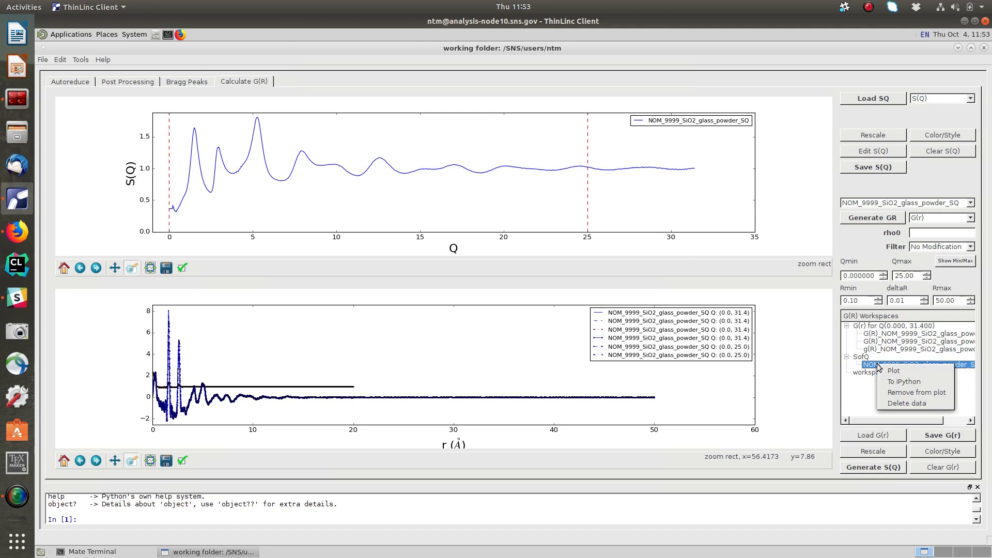
pyautogui.click(908, 383)
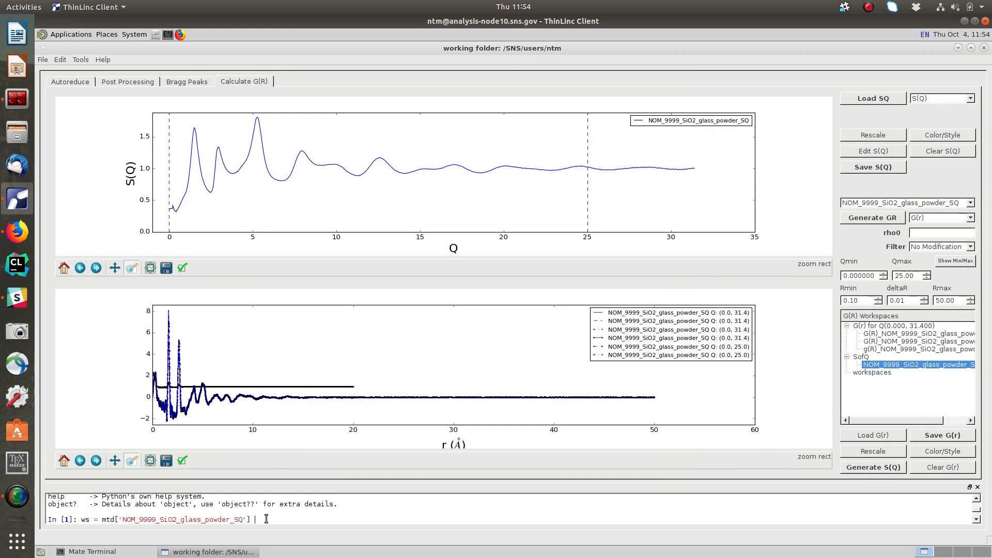
# - Extend the console expression to (mtd['NOM_9999_SiO2_glass_powder_SQ'] - 1.0) * 2.0 + 1.0
pyautogui.write('- 1.0')
pyautogui.write(')')
pyautogui.write('(')
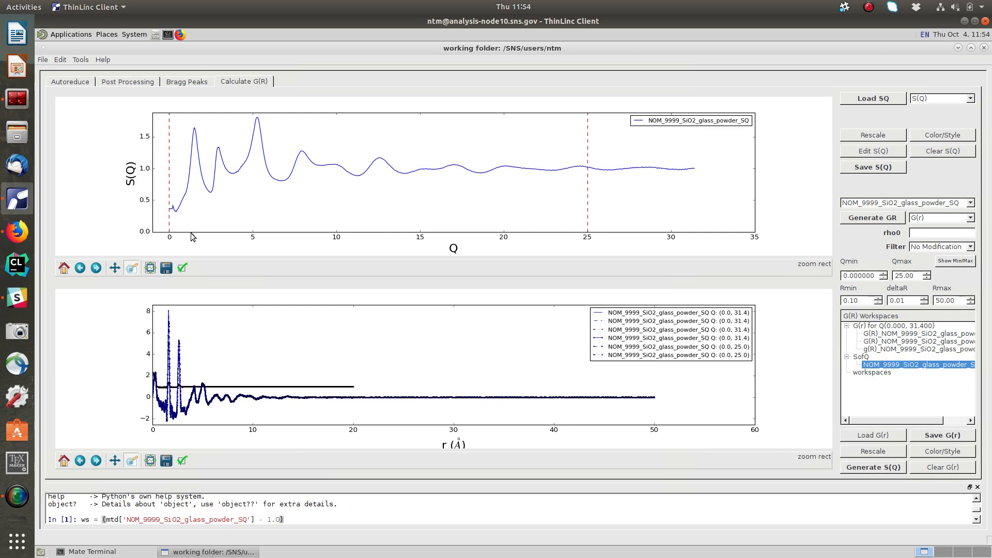
pyautogui.press('End')
pyautogui.write('* 2.0 + 1.0')
# - Rename the result variable of the scaling expression to sio2_scaled and run the command
pyautogui.press('Left')
pyautogui.press('Left')
pyautogui.press('Left')
pyautogui.press('Left')
pyautogui.press('Left')
pyautogui.press('Left')
pyautogui.press('Left')
pyautogui.press('Left')
pyautogui.press('Left')
pyautogui.press('Left')
pyautogui.press('Left')
pyautogui.press('Left')
pyautogui.press('Left')
pyautogui.press('Left')
pyautogui.press('Left')
pyautogui.press('Left')
pyautogui.press('Left')
pyautogui.press('Left')
pyautogui.press('Left')
pyautogui.press('Left')
pyautogui.press('Left')
pyautogui.press('Left')
pyautogui.press('Left')
pyautogui.press('BackSpace')
pyautogui.press('BackSpace')
pyautogui.write('sio2_')
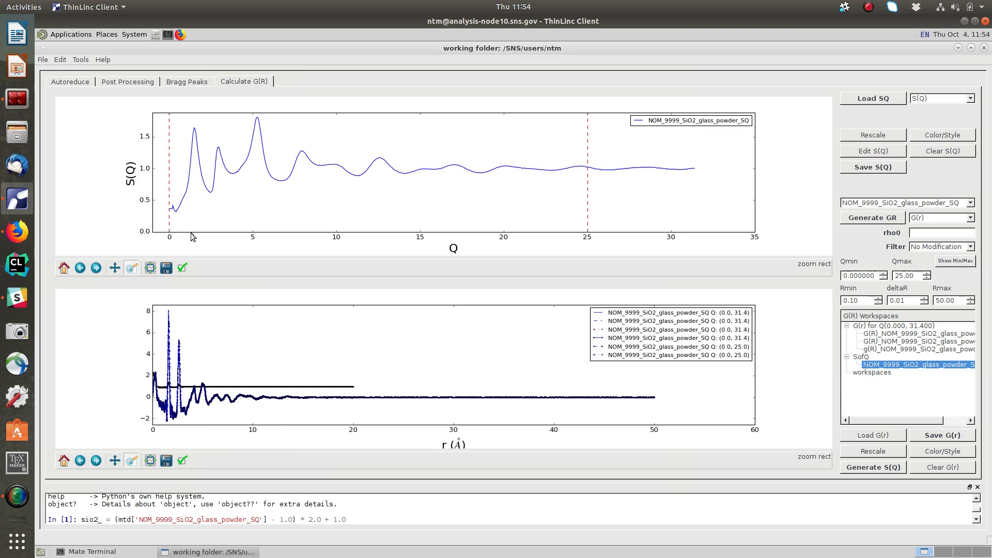
pyautogui.write('scaled')
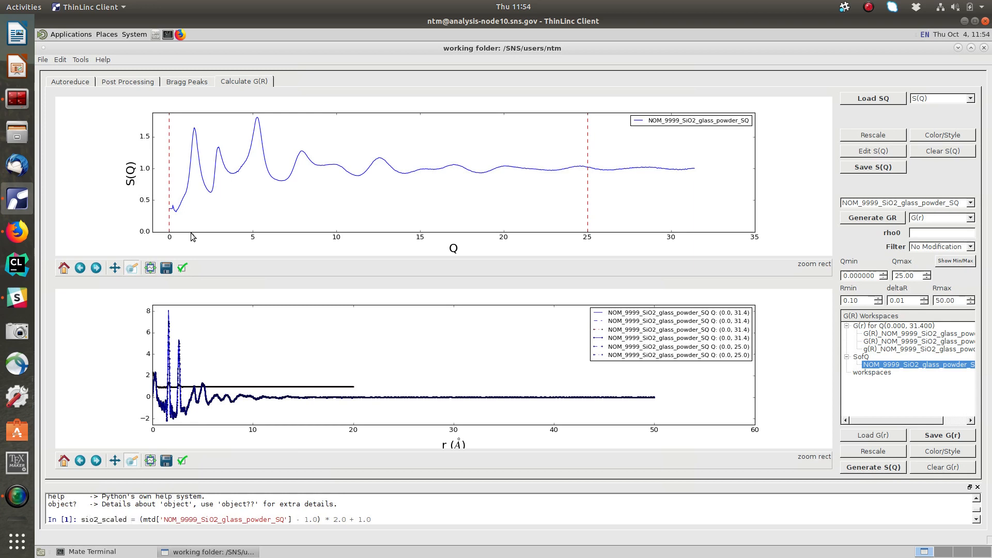
pyautogui.press('Right')
pyautogui.press('Right')
pyautogui.press('Right')
pyautogui.press('Right')
pyautogui.press('Right')
pyautogui.press('Right')
pyautogui.press('Right')
pyautogui.press('Right')
pyautogui.press('Right')
pyautogui.press('Right')
pyautogui.press('Right')
pyautogui.press('Right')
pyautogui.press('Right')
pyautogui.press('Right')
pyautogui.press('Right')
pyautogui.press('Right')
pyautogui.press('Right')
pyautogui.press('Right')
pyautogui.press('Right')
pyautogui.press('Right')
pyautogui.press('Return')
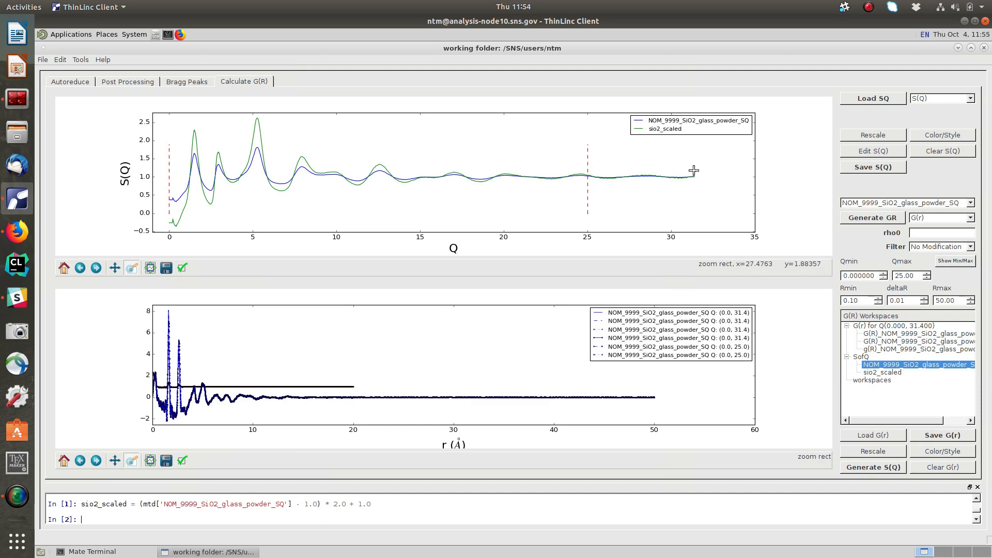
# - Generate G(r) for sio2_scaled and zoom the G(r) plot to r from 0 to about 8
pyautogui.click(876, 204)
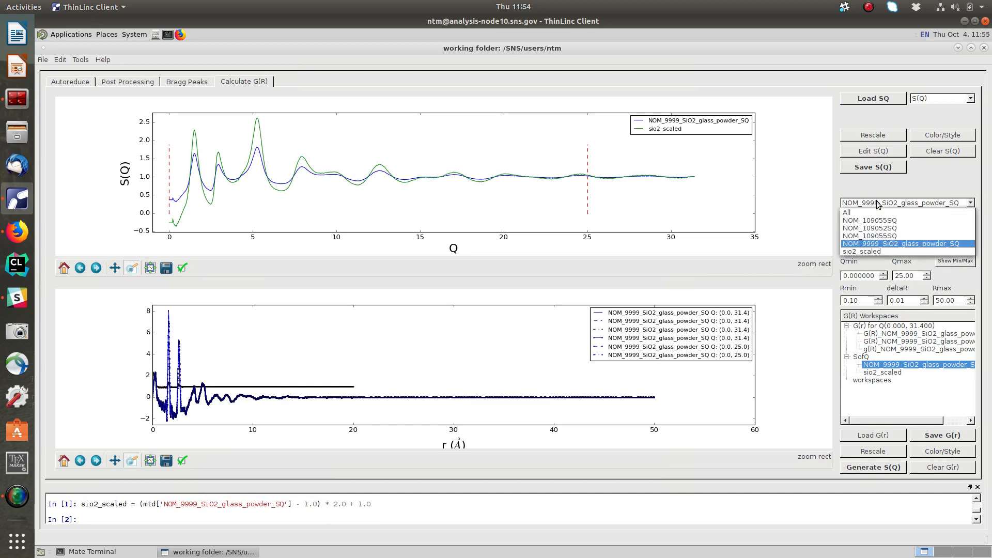
pyautogui.click(875, 252)
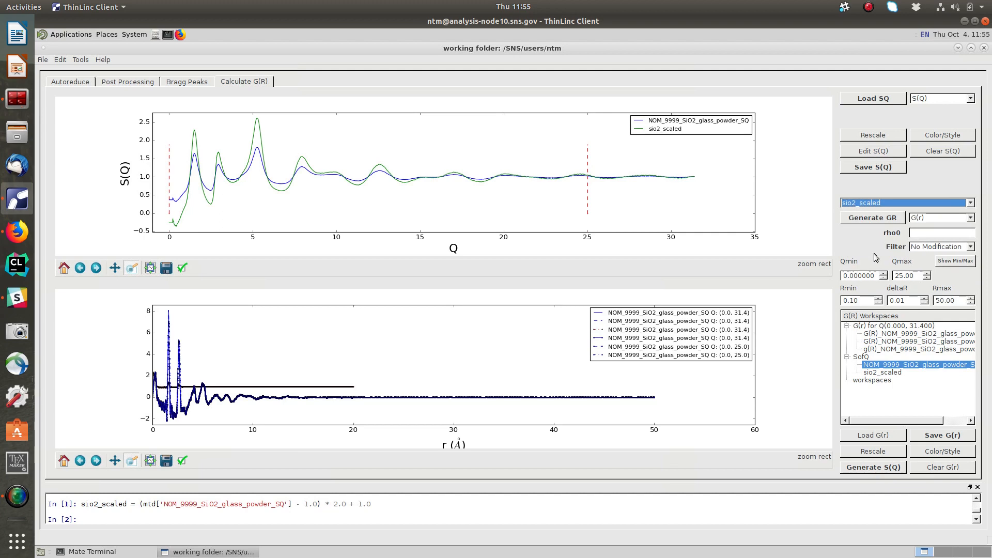
pyautogui.click(863, 219)
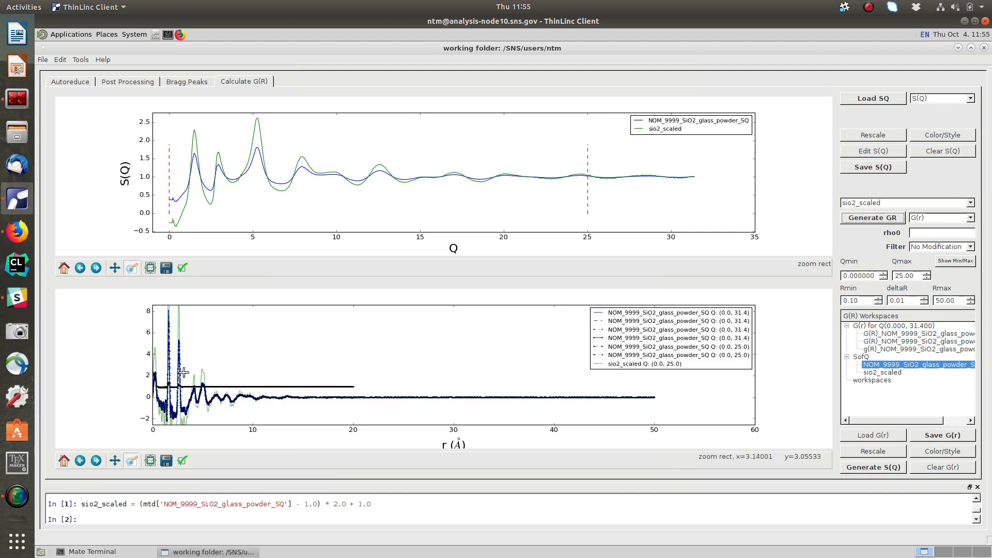
pyautogui.moveTo(234, 421); pyautogui.dragTo(115, 265)
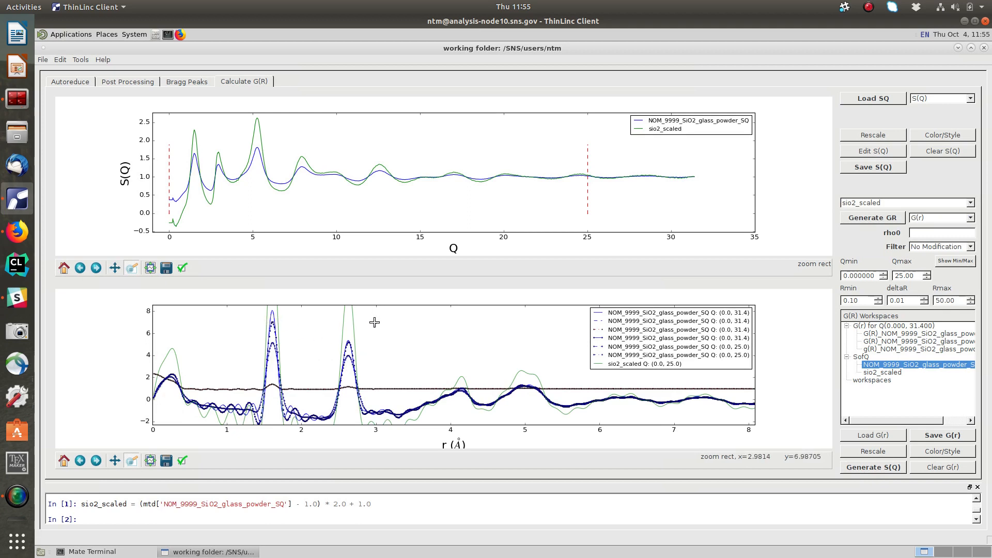
# - Undock the IPython console, enlarge it to show its full history, and dock it again
pyautogui.click(970, 487)
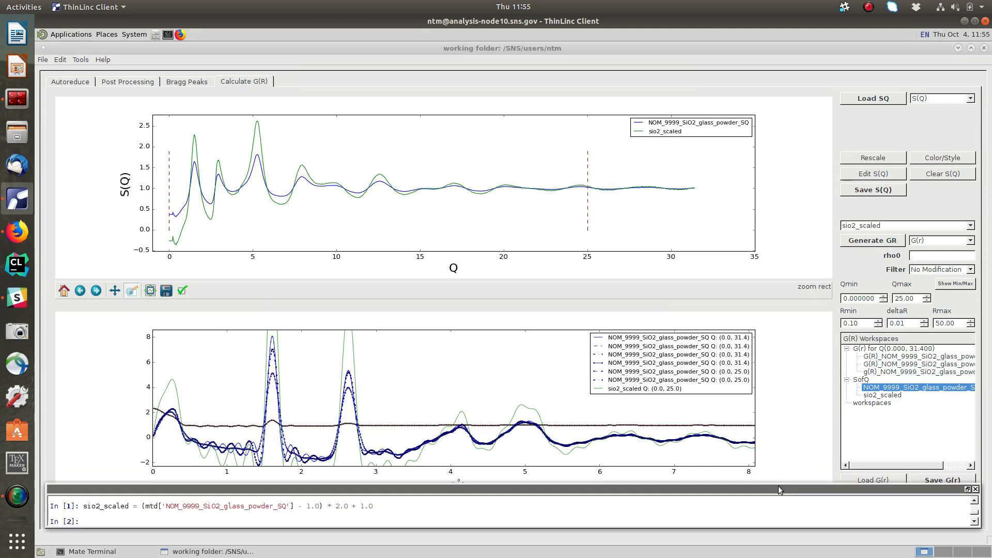
pyautogui.moveTo(756, 485); pyautogui.dragTo(756, 353)
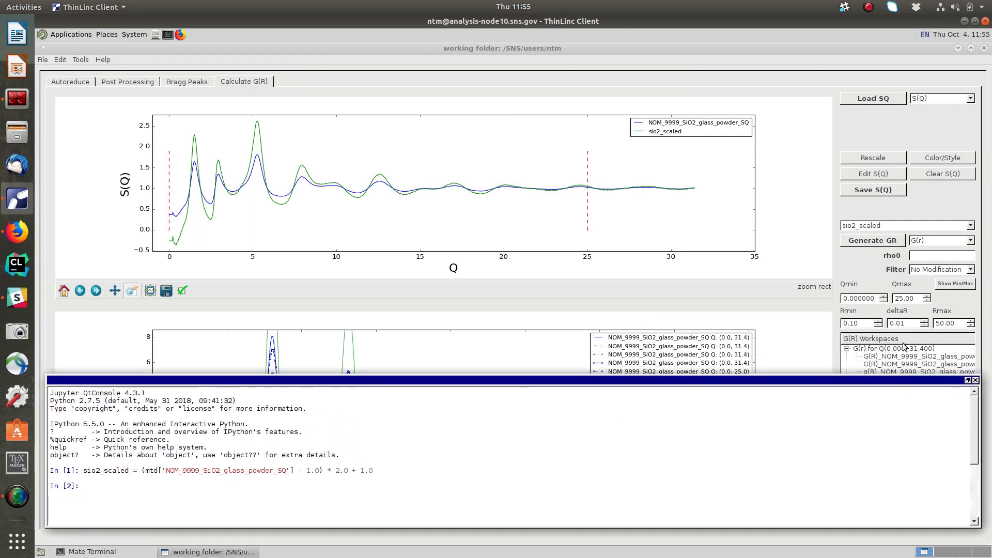
pyautogui.click(967, 380)
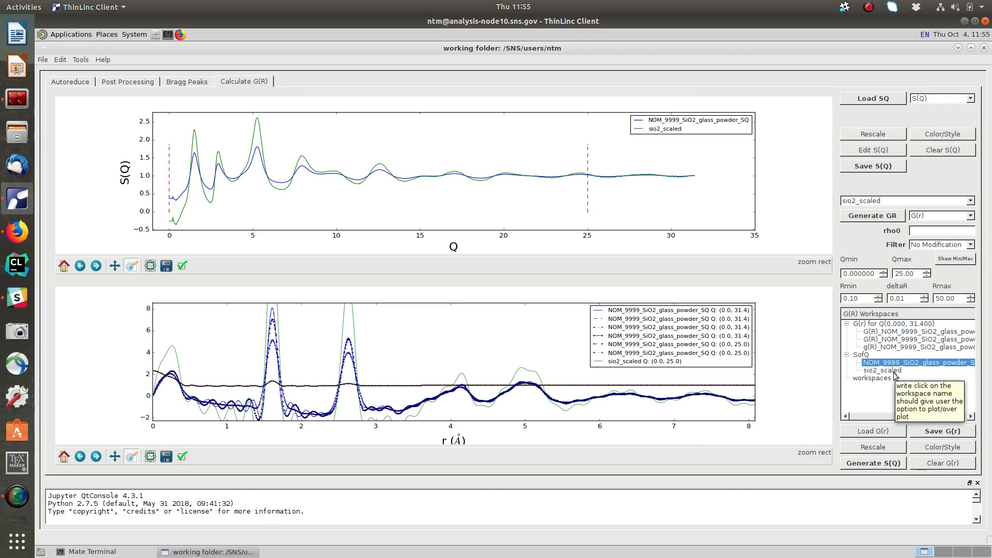
# - Review the file formats offered for saving the second G(R) workspace in the Q(0.000, 31.400) group, and close without saving
pyautogui.click(918, 348)
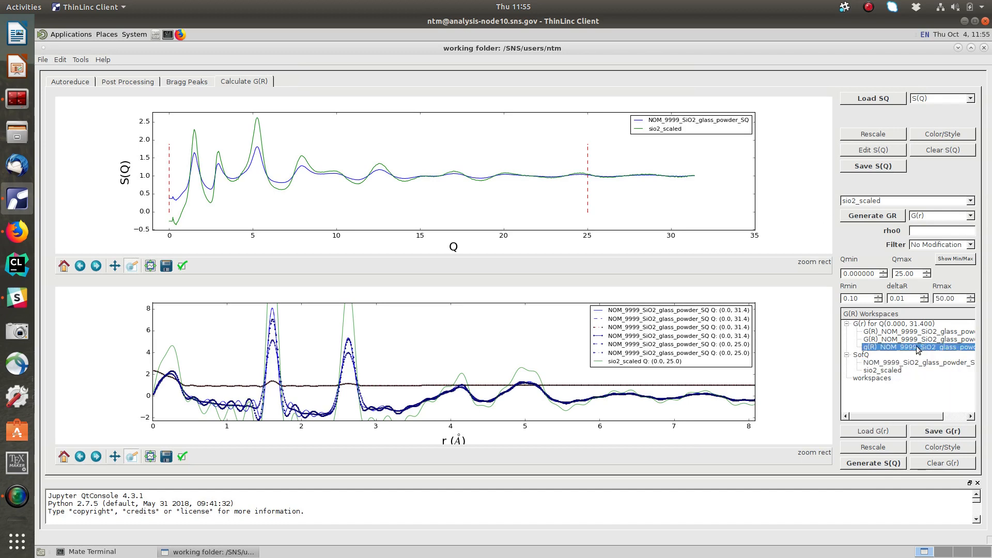
pyautogui.click(918, 339)
pyautogui.click(943, 432)
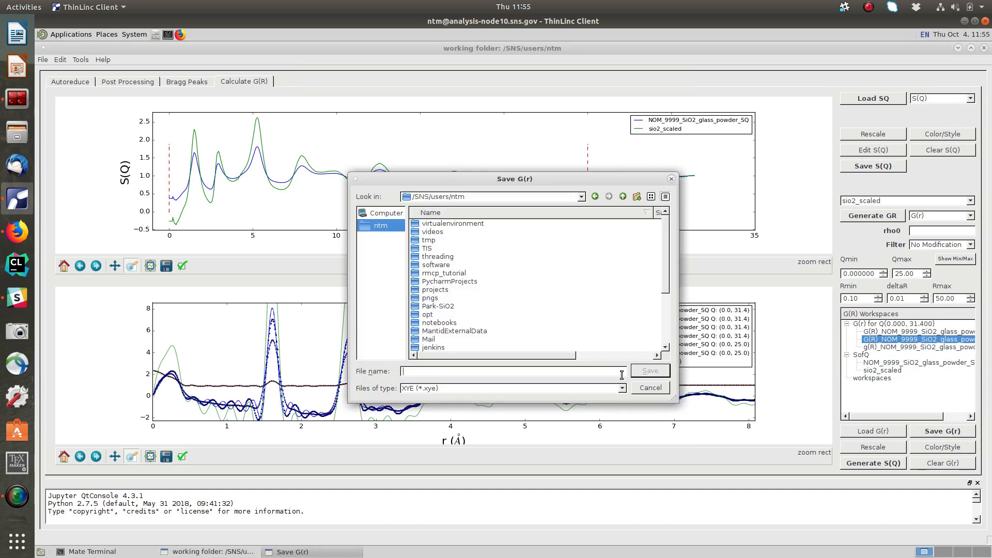
pyautogui.click(577, 388)
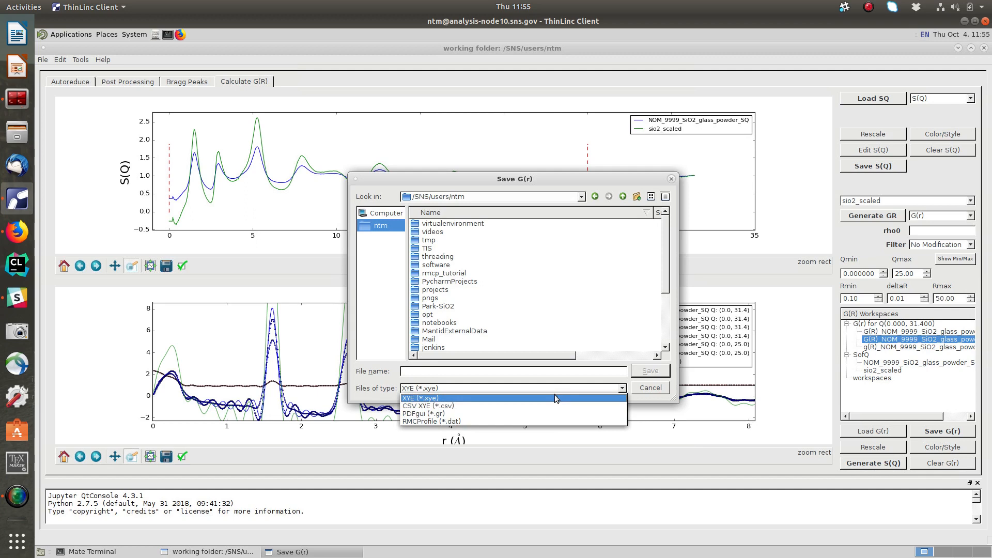
pyautogui.click(649, 388)
pyautogui.click(650, 388)
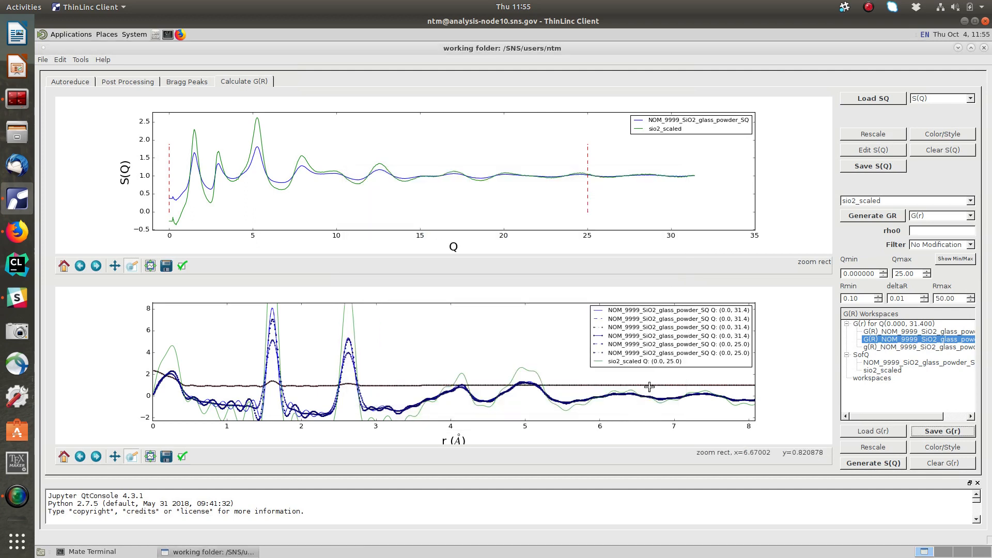